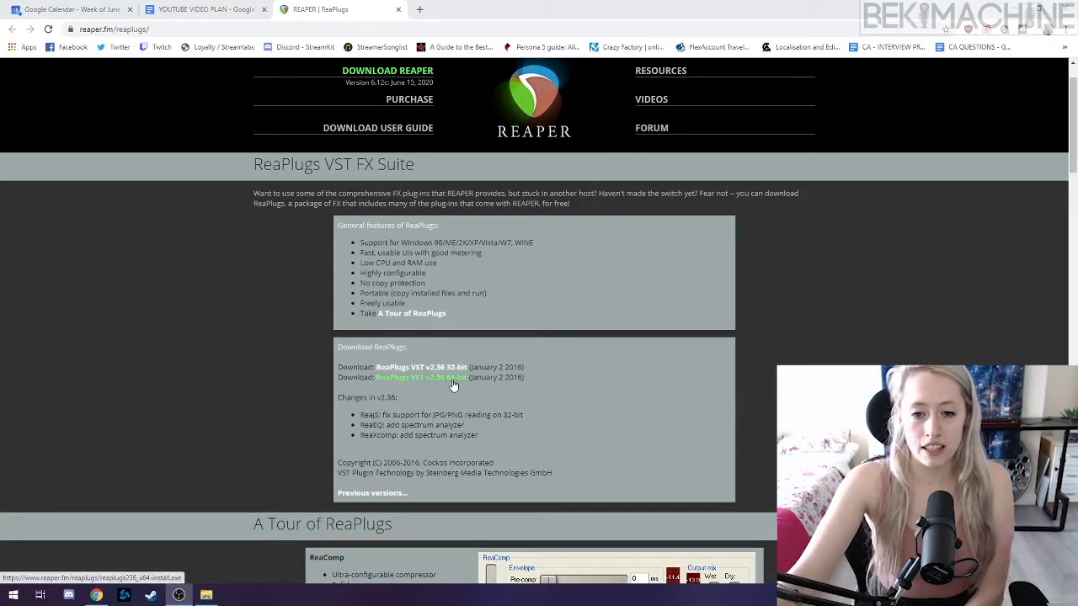
- Download the 64-bit ReaPlugs VST v2.36 installer and launch it, allowing it to make changes to the device
left_click(450, 381)
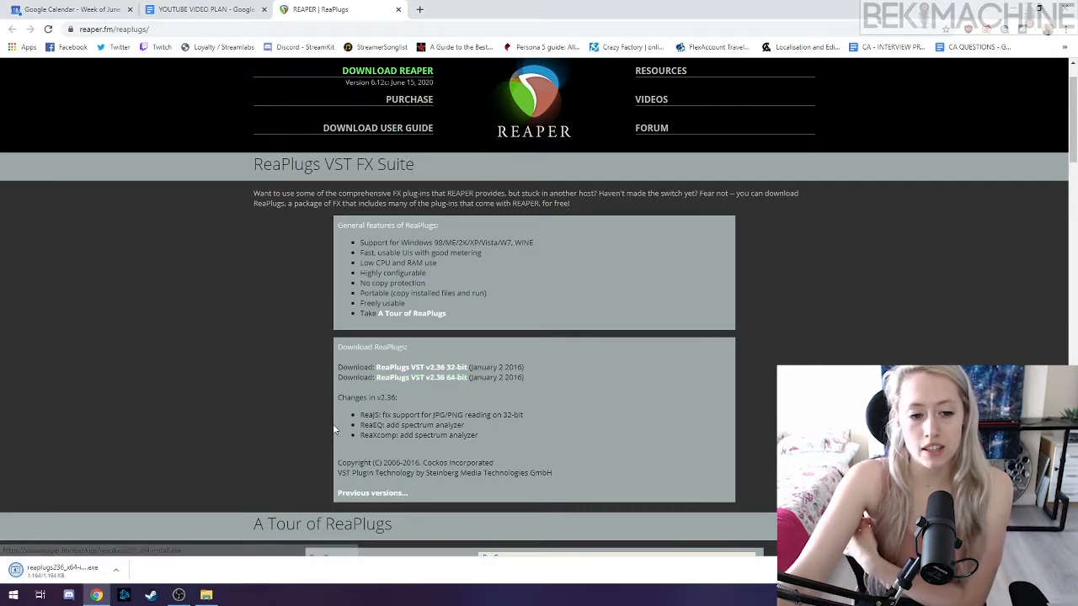
left_click(68, 570)
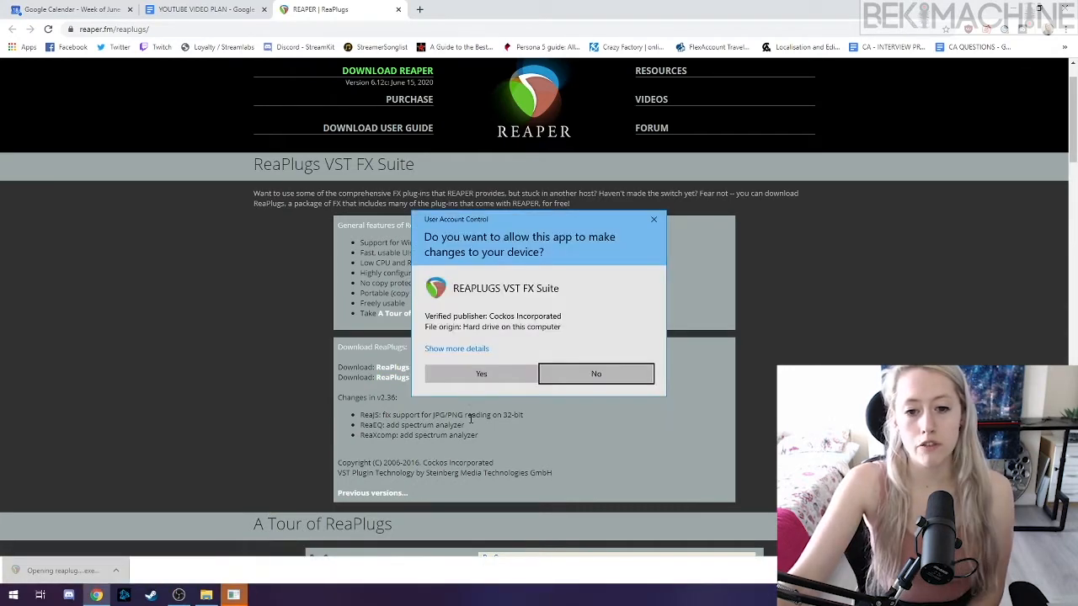
left_click(497, 375)
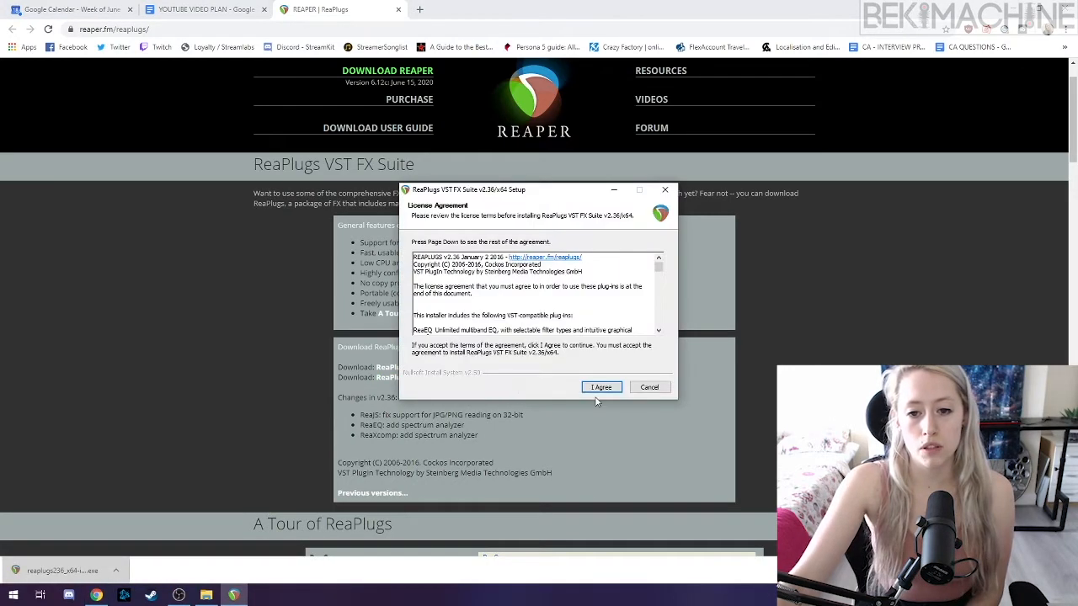
- Accept the license and install ReaPlugs with the Normal components in C:\Program Files\VSTPlugins\ReaPlugs, ignoring the file that cannot be written
left_click(600, 387)
scroll(623, 336, "down", 2)
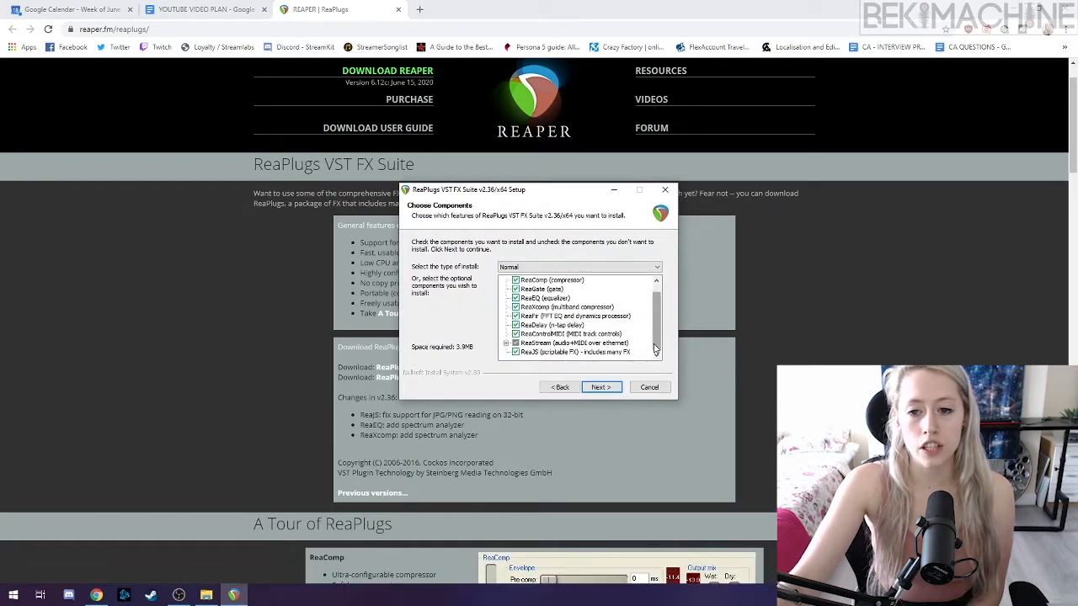
scroll(656, 345, "up", 1)
left_click(618, 387)
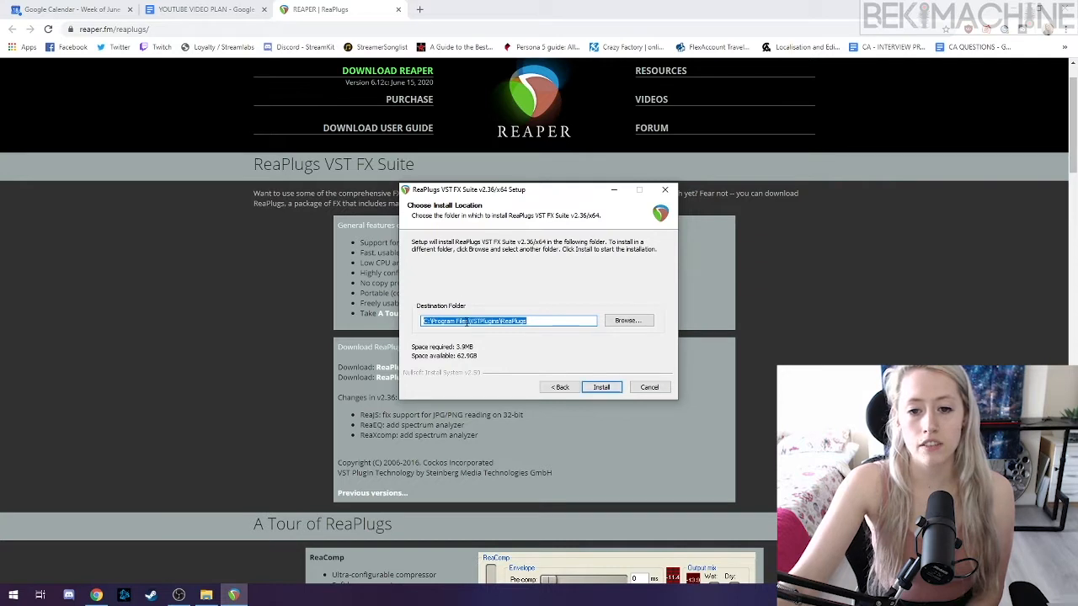
left_click(601, 389)
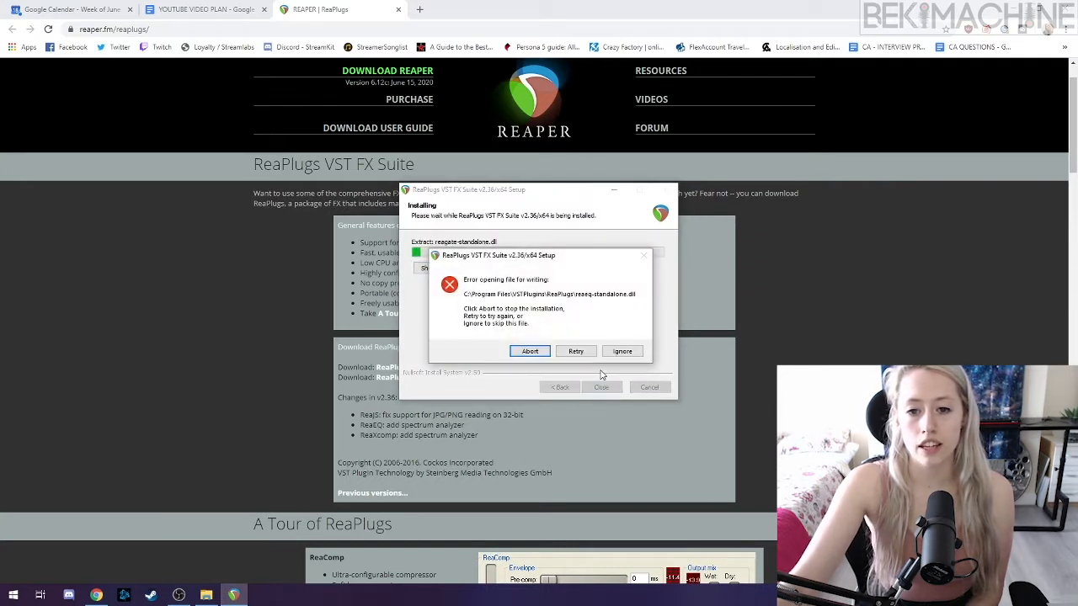
left_click(625, 352)
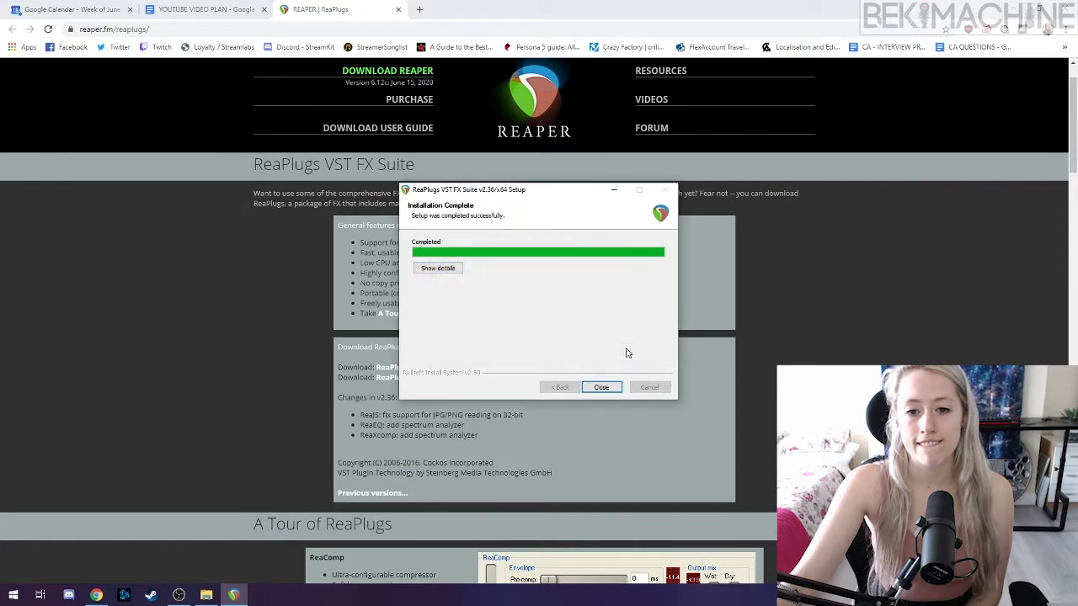
left_click(601, 386)
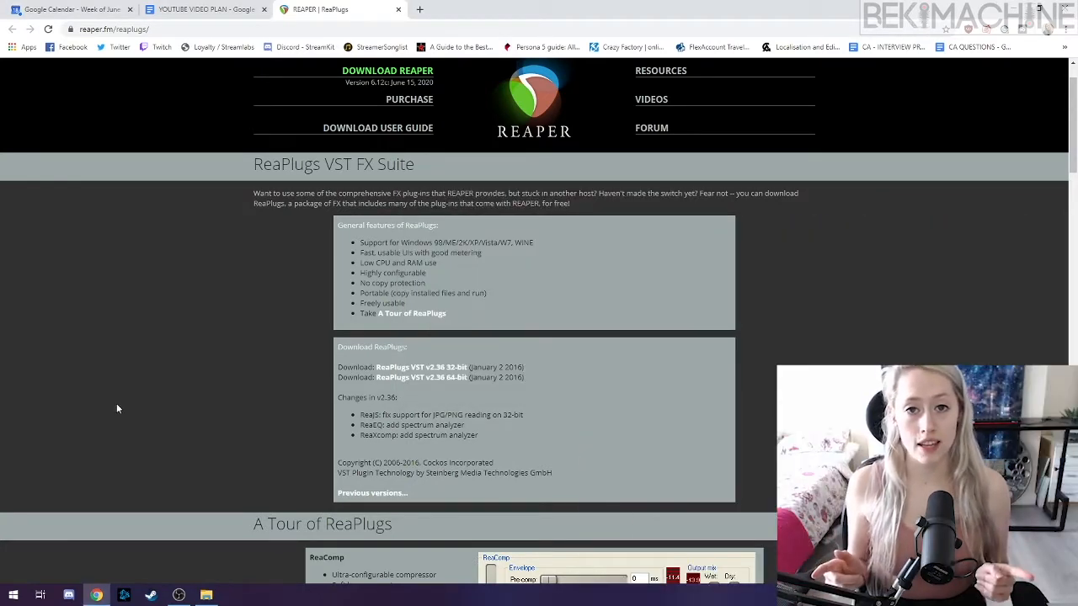
- Switch to OBS and open the audio filters of the Mic/Aux source
key("alt+Tab")
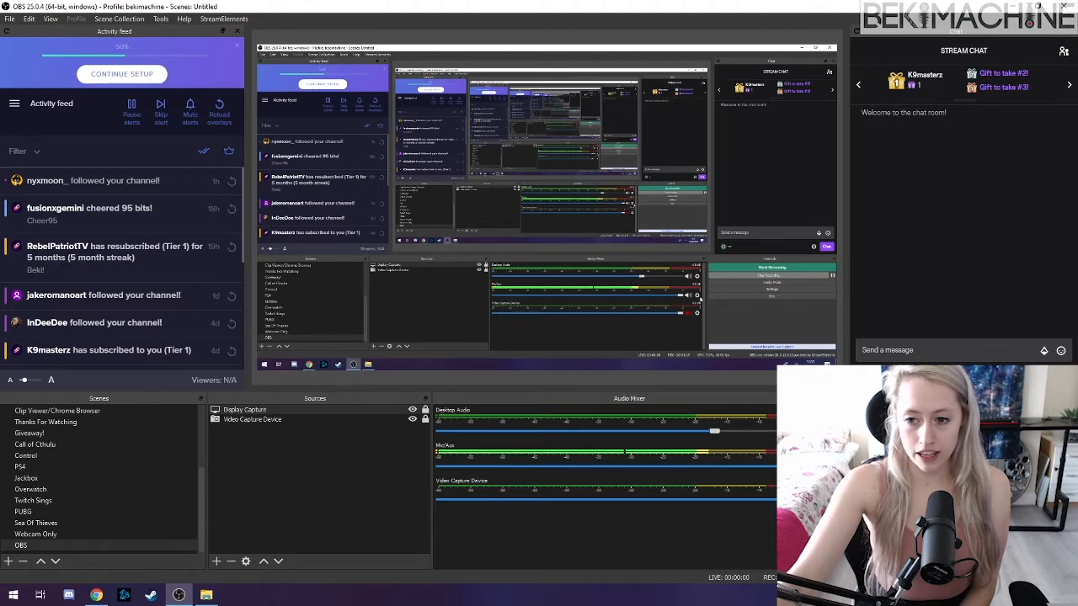
left_click(821, 468)
left_click(843, 436)
left_click_drag(503, 88, 494, 47)
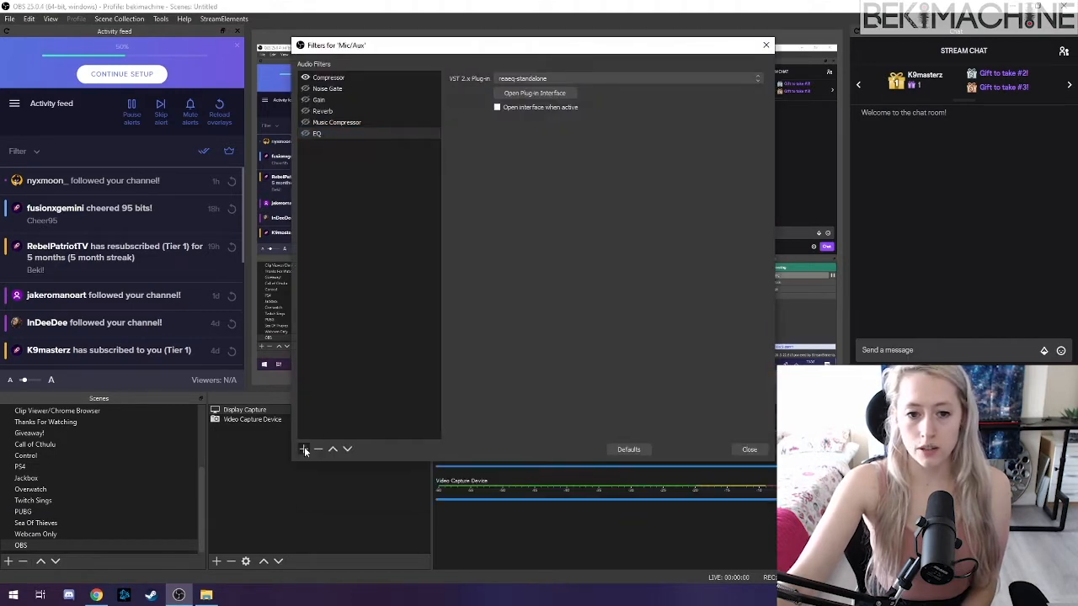
- Add a VST 2.x Plug-in filter named "EQ YT" to the Mic/Aux source
left_click(304, 448)
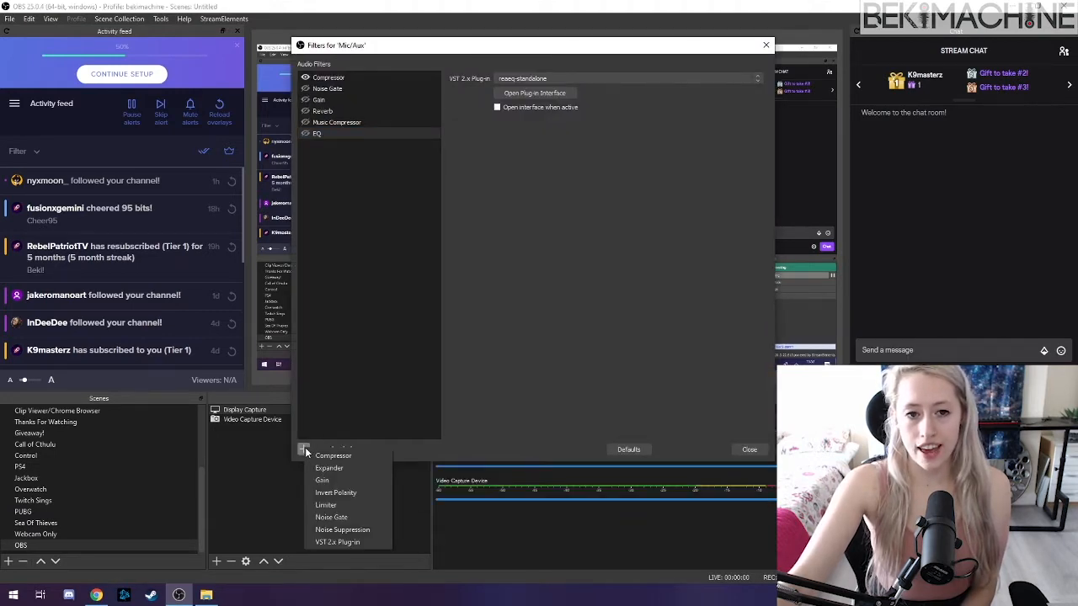
left_click(346, 543)
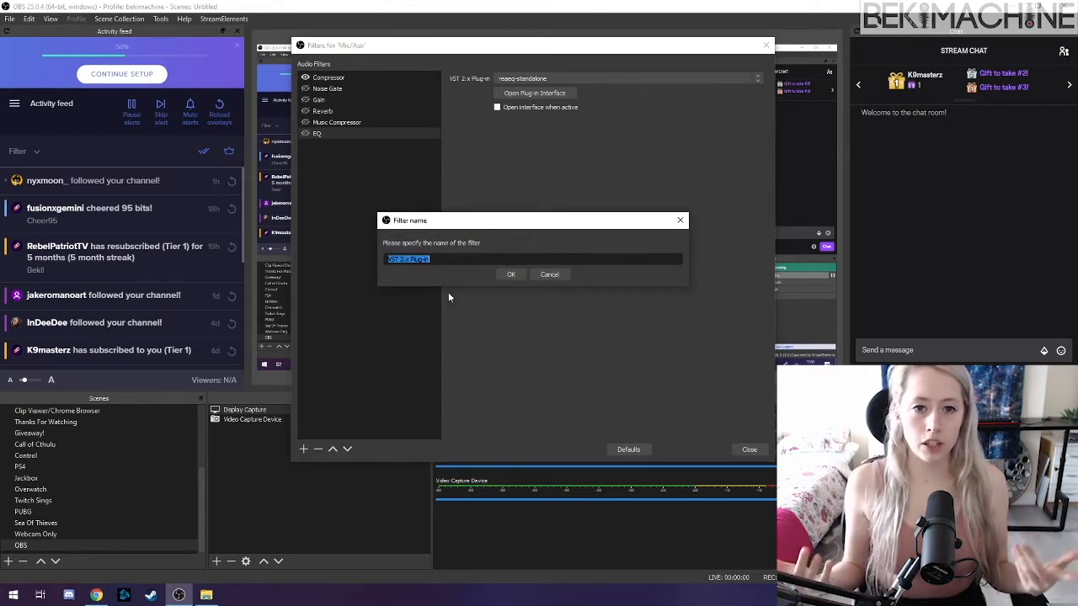
type("EQ YT")
key("Return")
left_click_drag(649, 42, 640, 48)
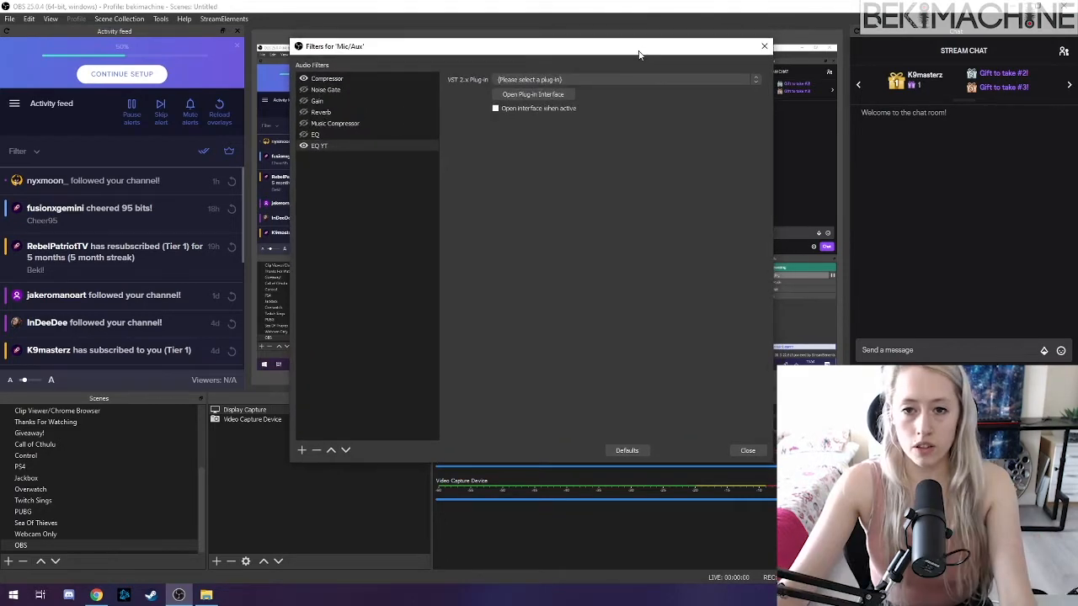
- Load reaeq-standalone as the plug-in of the EQ YT filter, and close the equalizer and filter windows
left_click(528, 80)
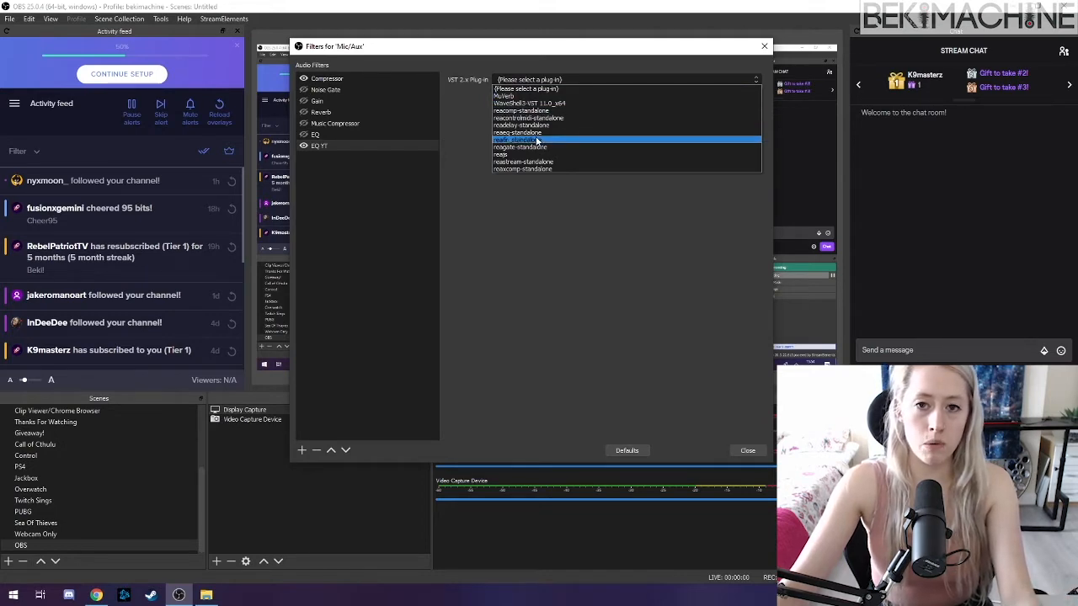
left_click(516, 133)
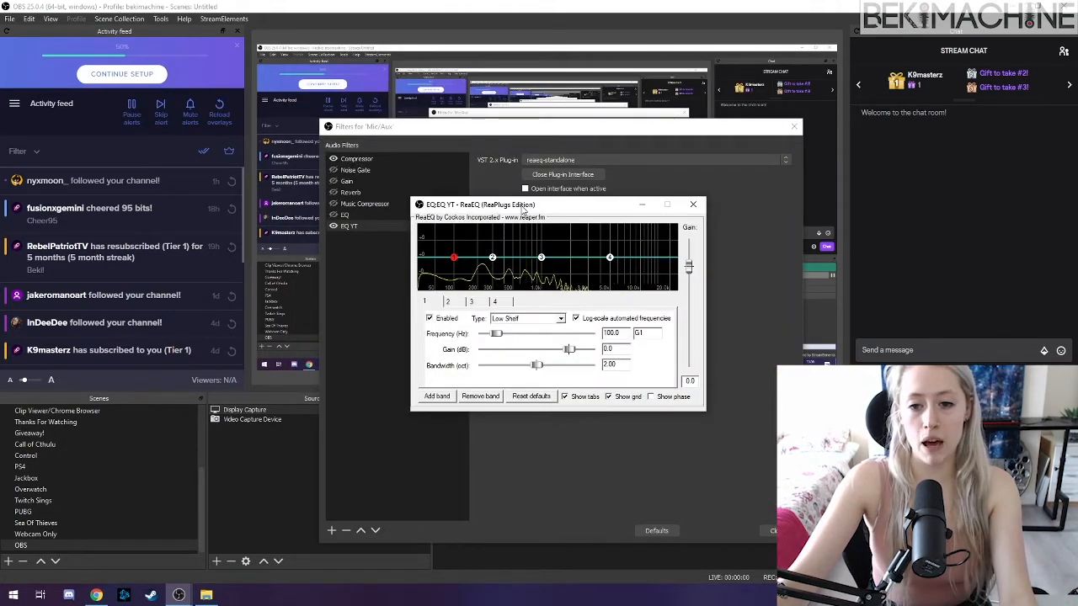
left_click_drag(523, 211, 533, 183)
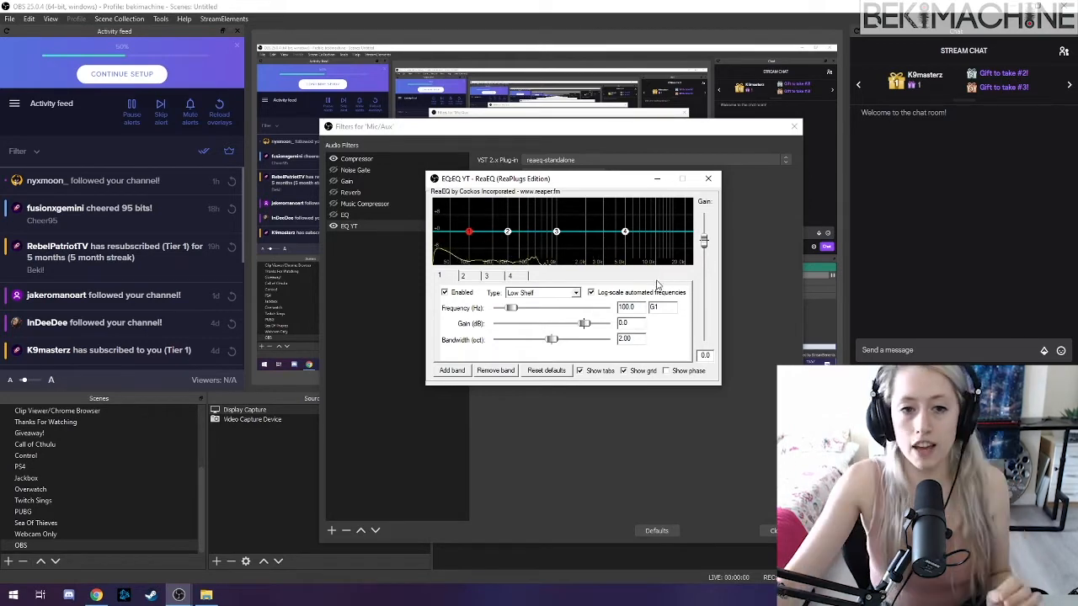
left_click(712, 181)
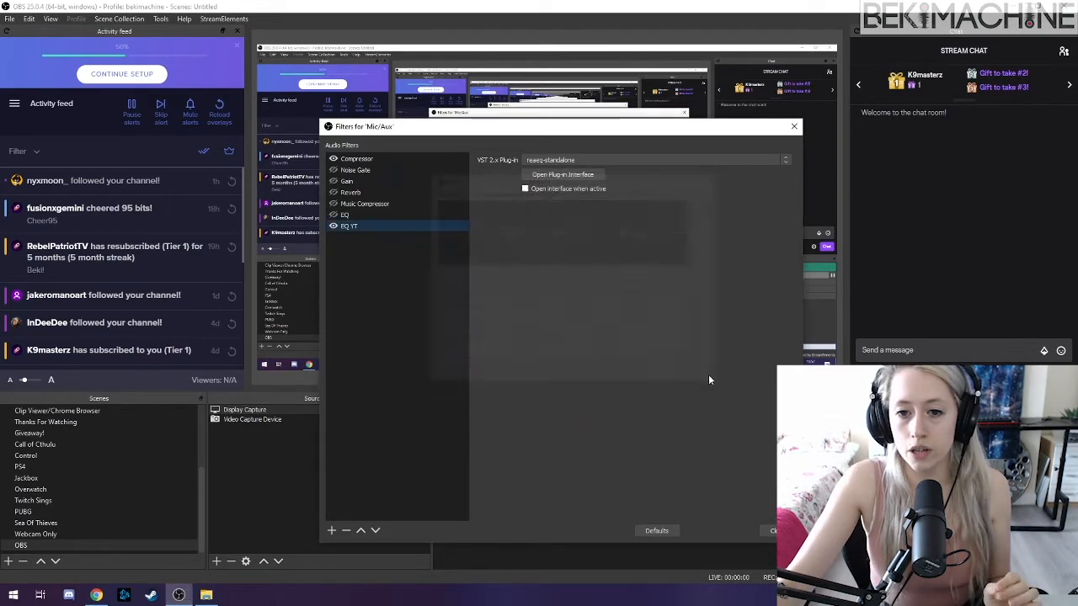
left_click(779, 530)
- Set the Mic/Aux audio monitoring to Monitor Only (mute output) in the advanced audio properties
left_click(817, 467)
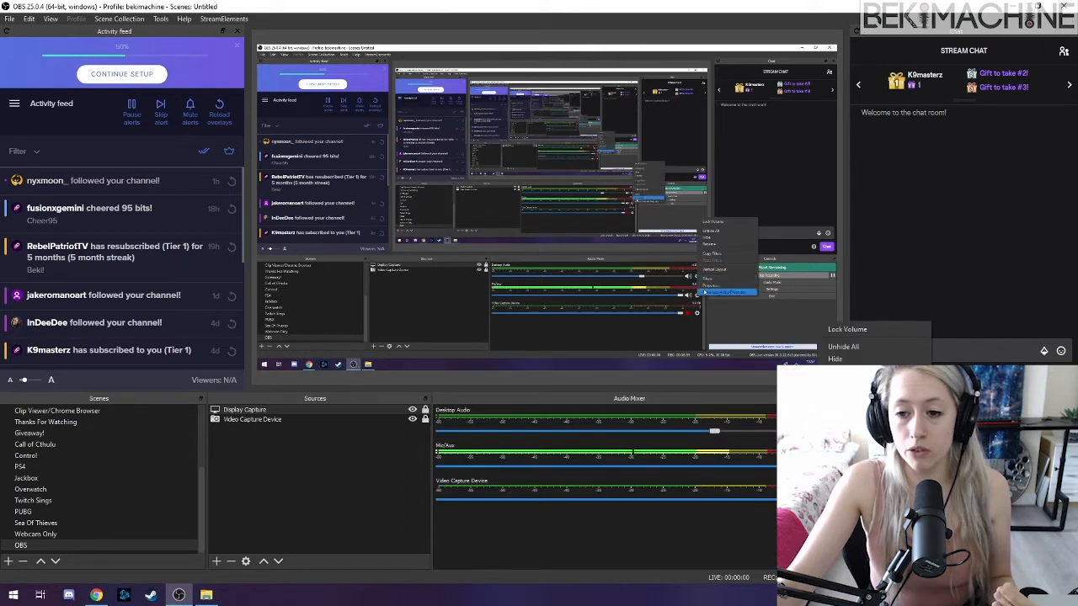
left_click(824, 473)
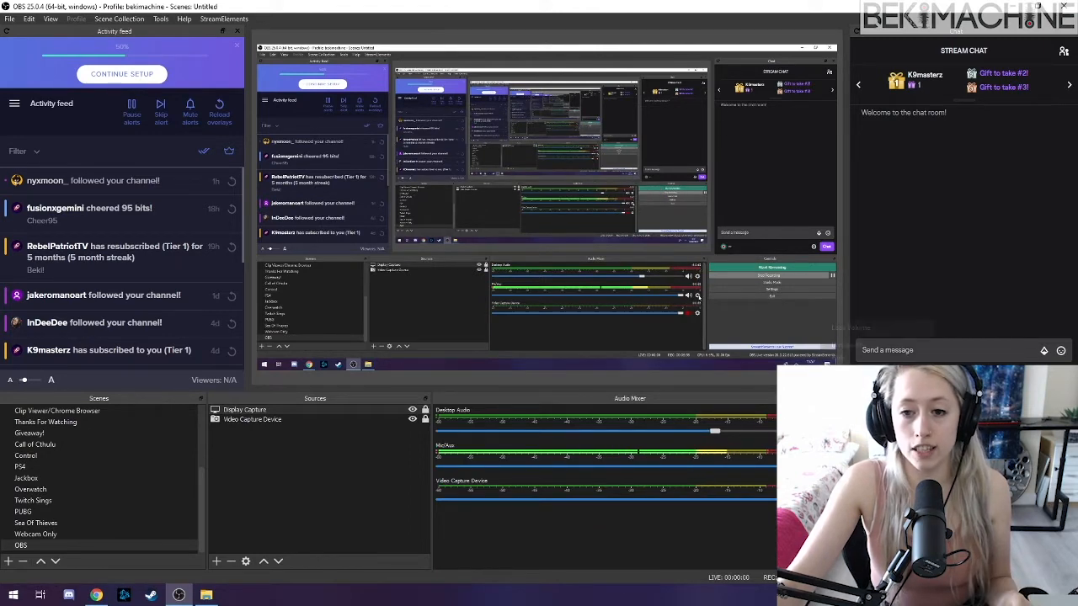
left_click(867, 458)
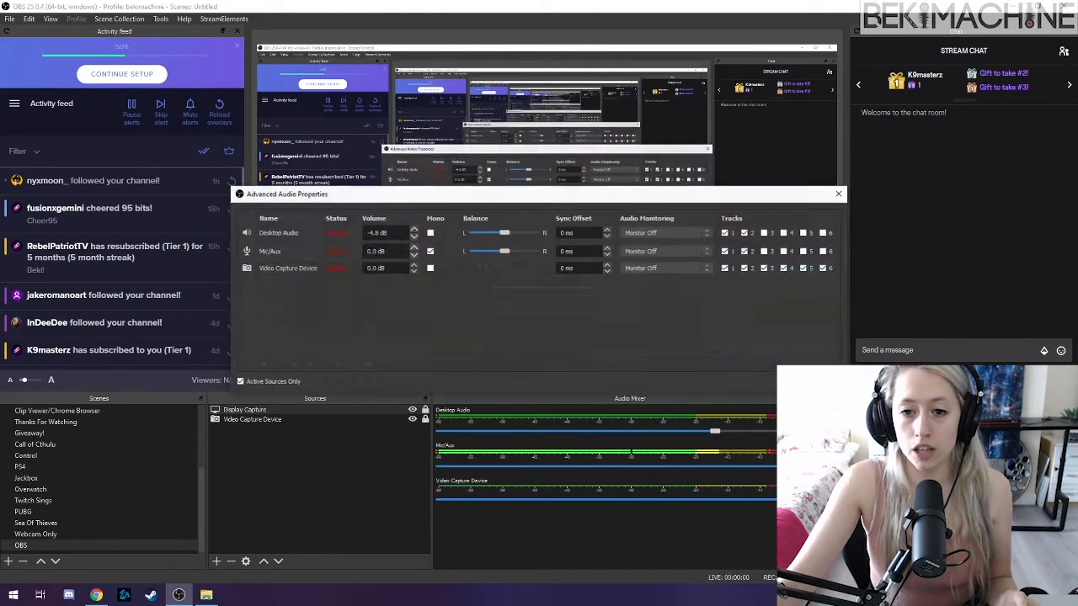
left_click(665, 252)
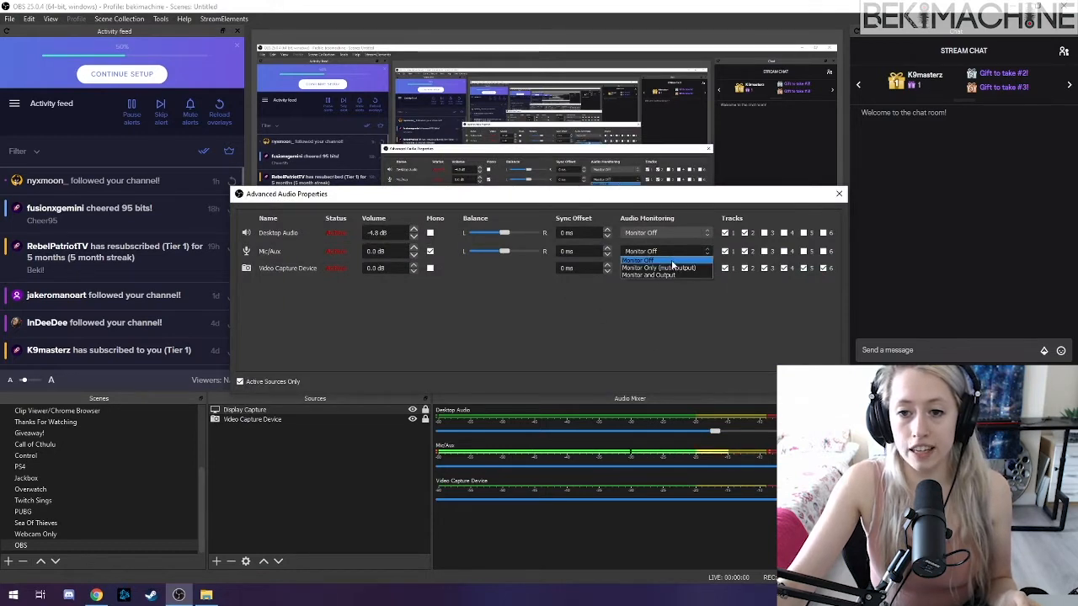
left_click(673, 269)
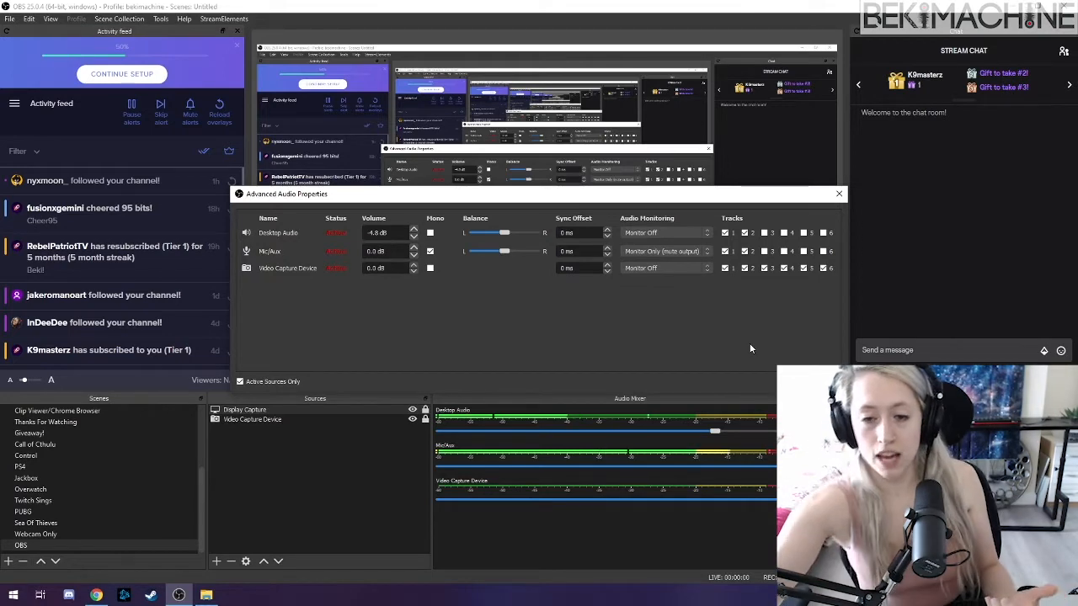
left_click(813, 382)
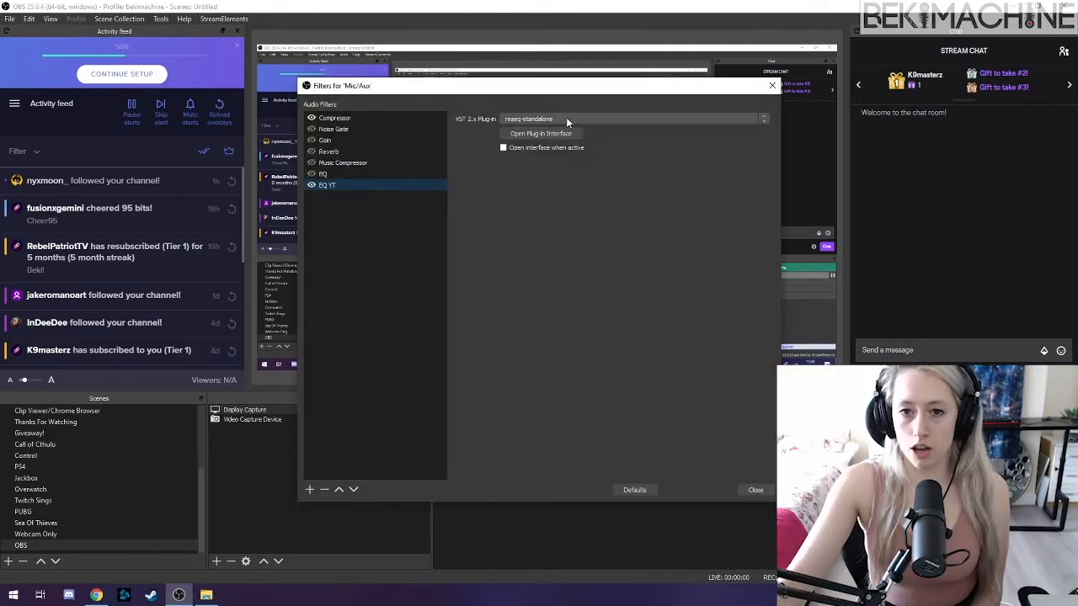
- Open the ReaEQ plug-in interface of the EQ YT filter and reposition its window
left_click(567, 135)
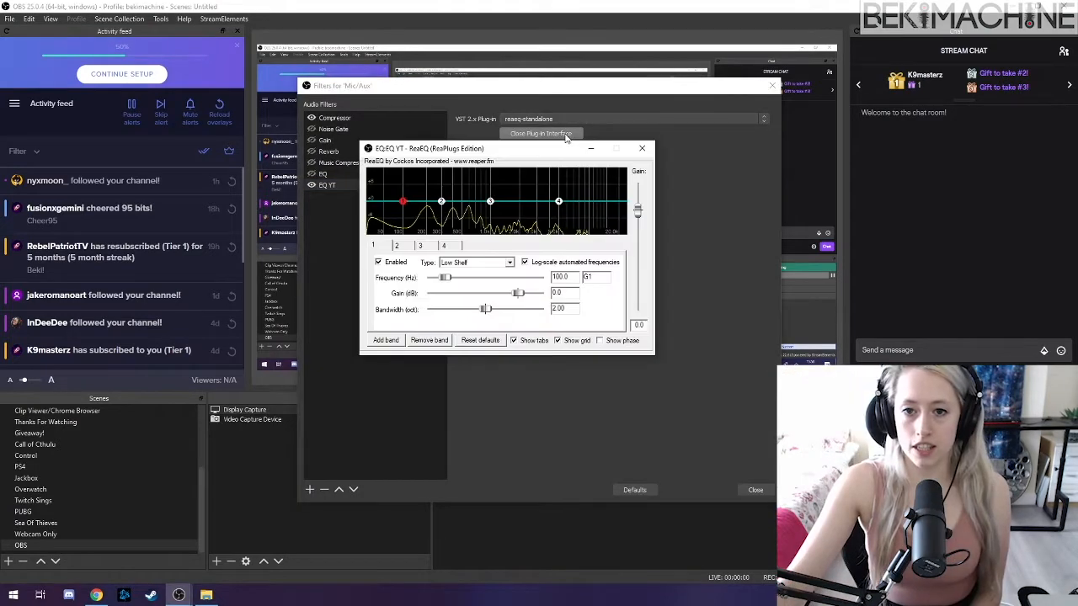
left_click_drag(552, 144, 592, 165)
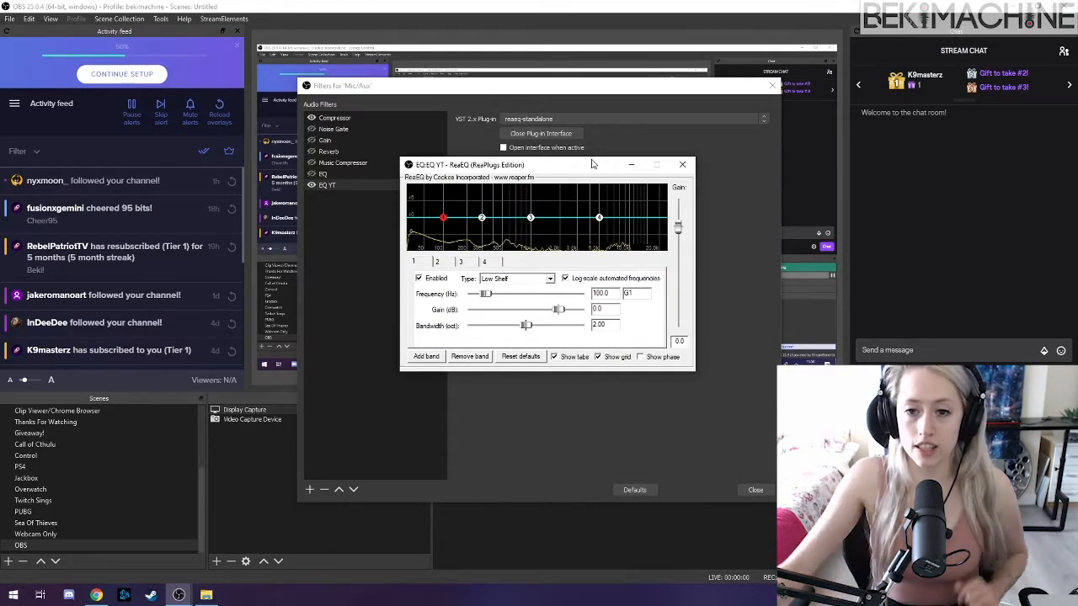
mouse_move(500, 165)
left_mouse_down()
mouse_move(500, 208)
mouse_move(503, 175)
left_mouse_up()
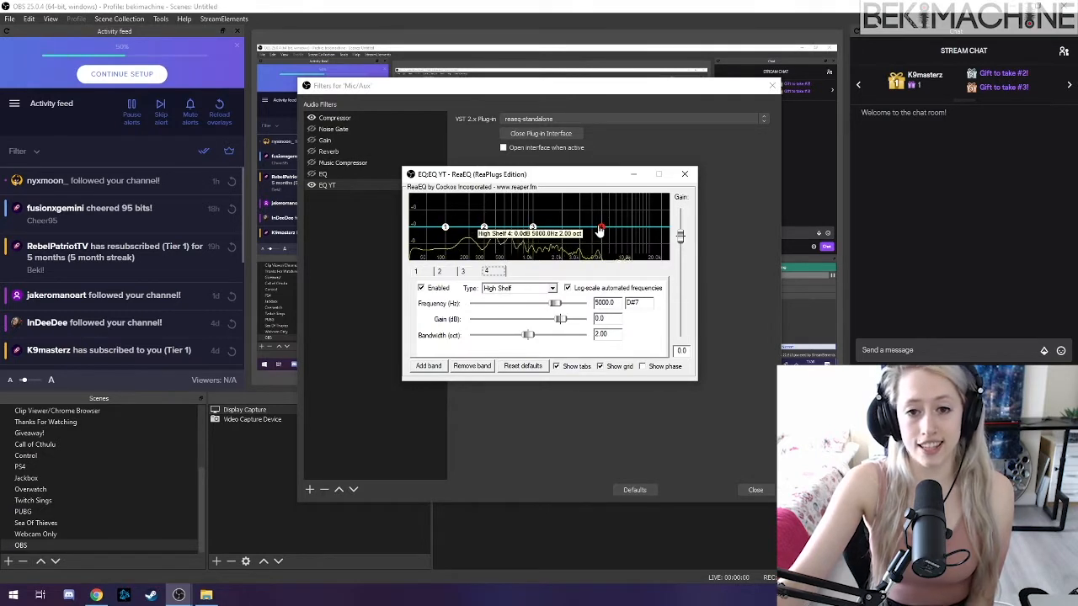
- Try out different frequencies and gains on equalizer band 1 and different bandwidths on band 2
left_click(445, 229)
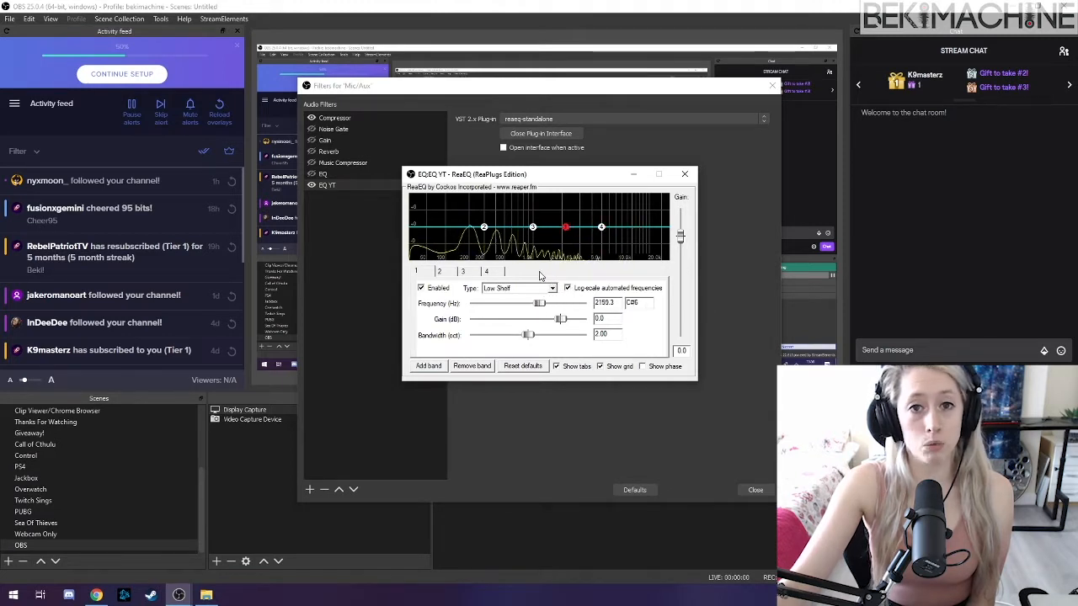
left_click_drag(507, 262, 493, 256)
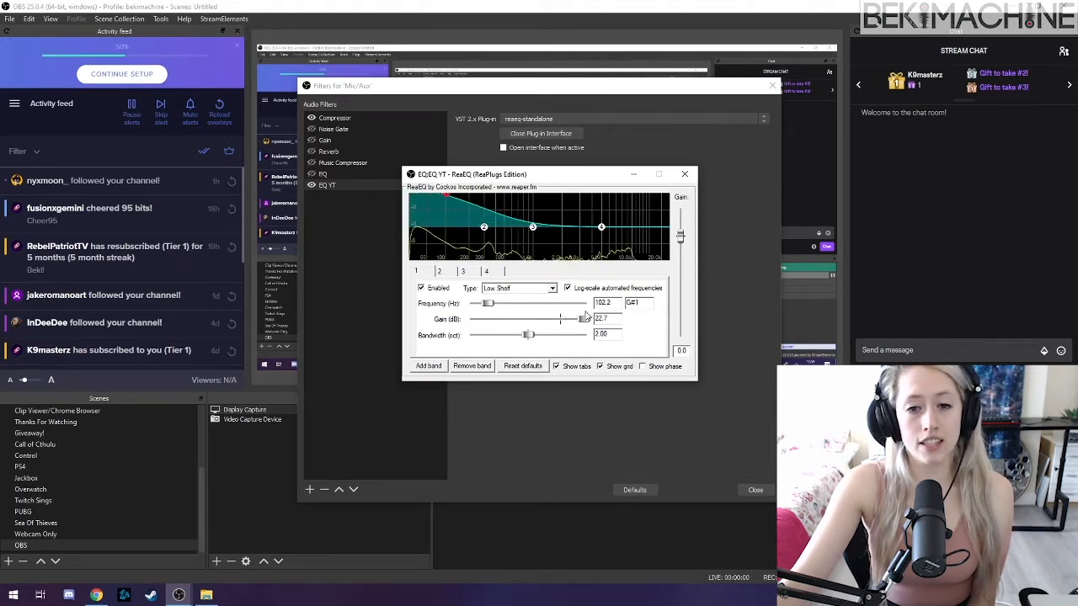
left_click_drag(579, 318, 557, 320)
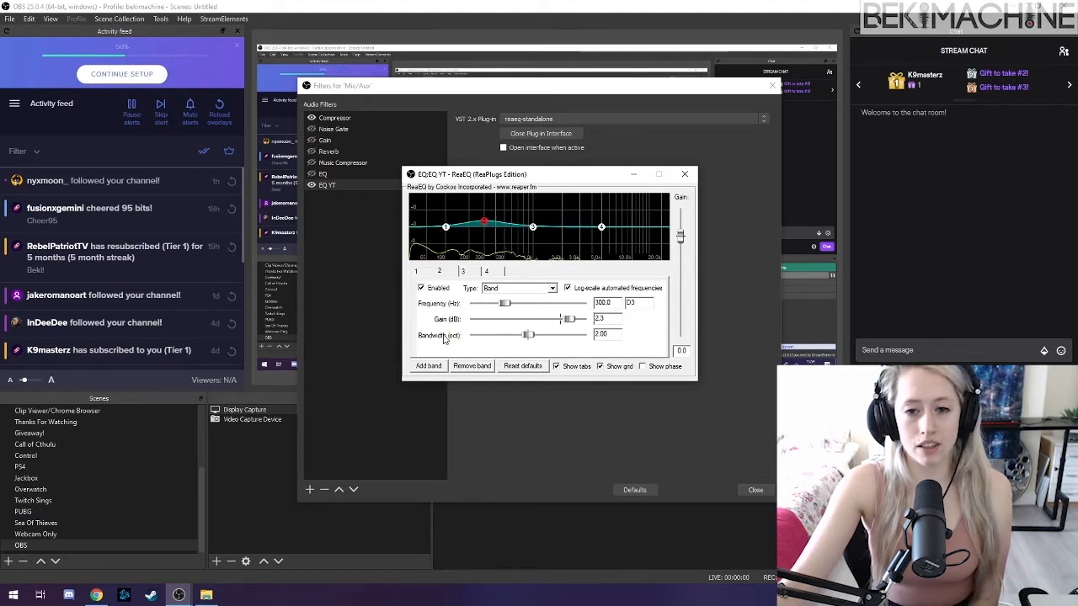
left_click_drag(529, 335, 532, 336)
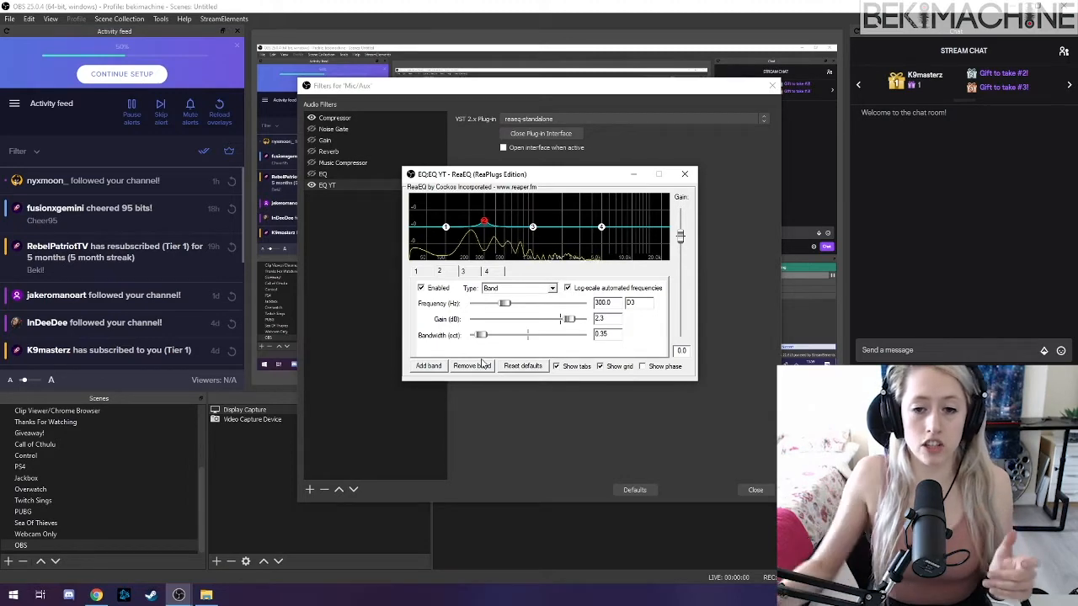
left_click_drag(480, 335, 522, 335)
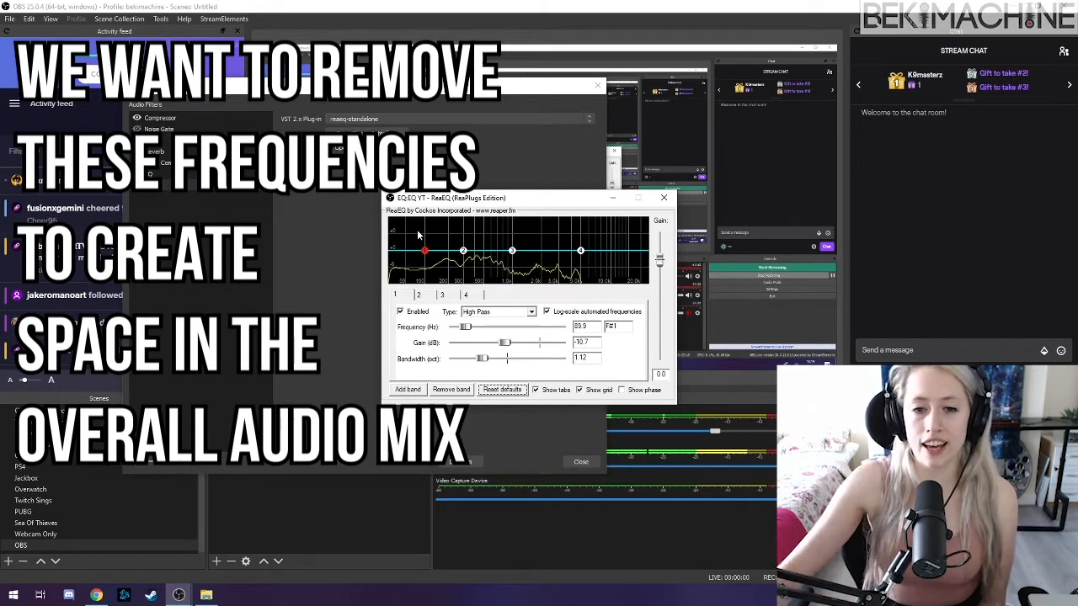
- Make equalizer band 1 a High Pass filter at about 141 Hz with a bandwidth of about 1.64 octaves
left_click(494, 313)
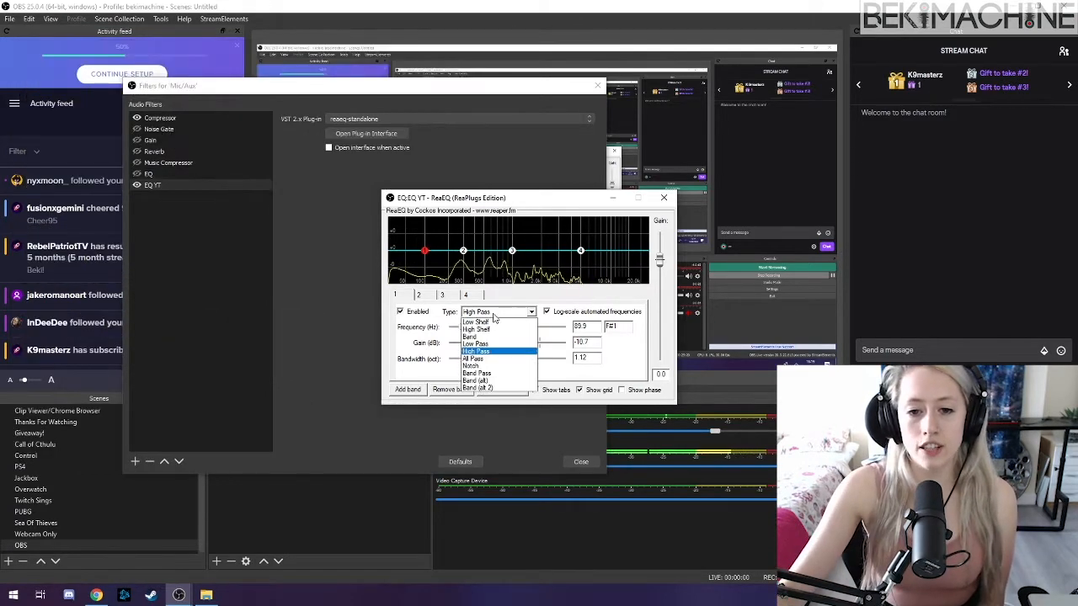
left_click(494, 354)
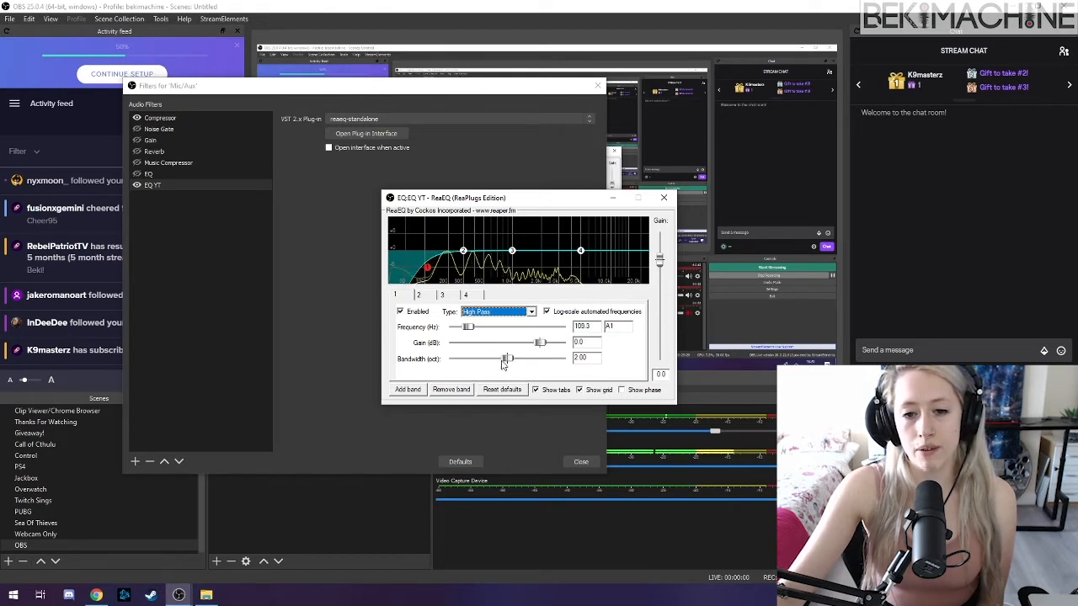
left_click_drag(506, 358, 473, 338)
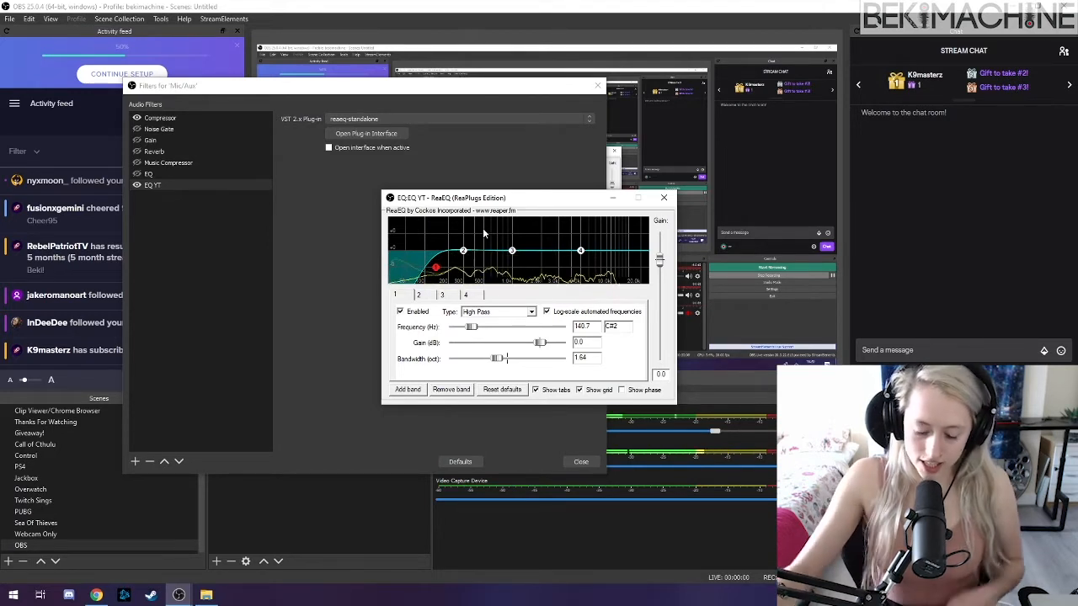
- Set equalizer band 2 to a frequency of about 250 Hz, a gain of 2.0 dB and a bandwidth of 0.61 octaves
left_click(464, 251)
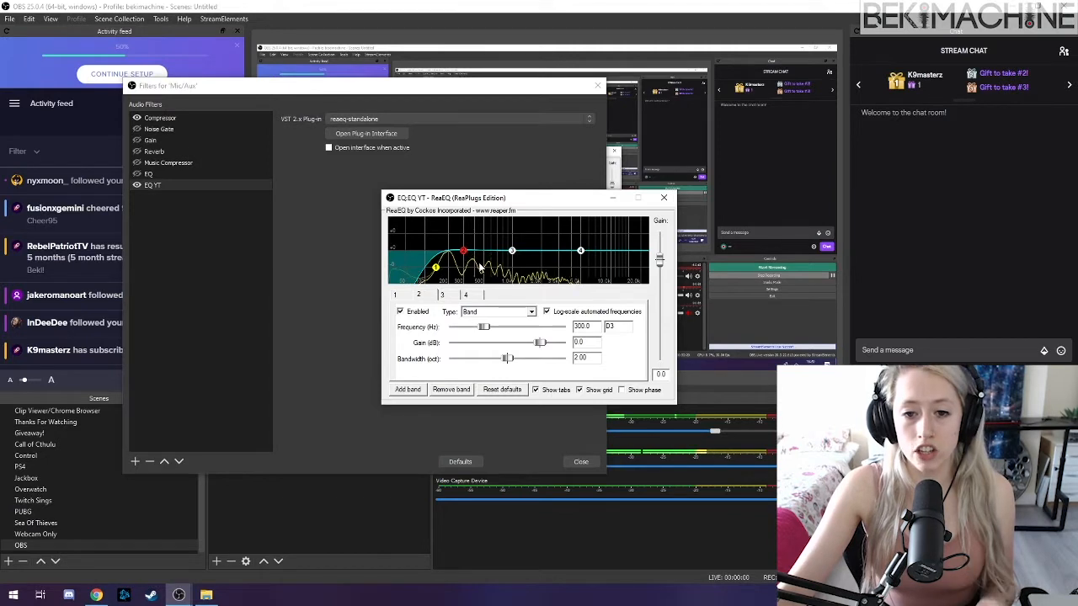
mouse_move(465, 255)
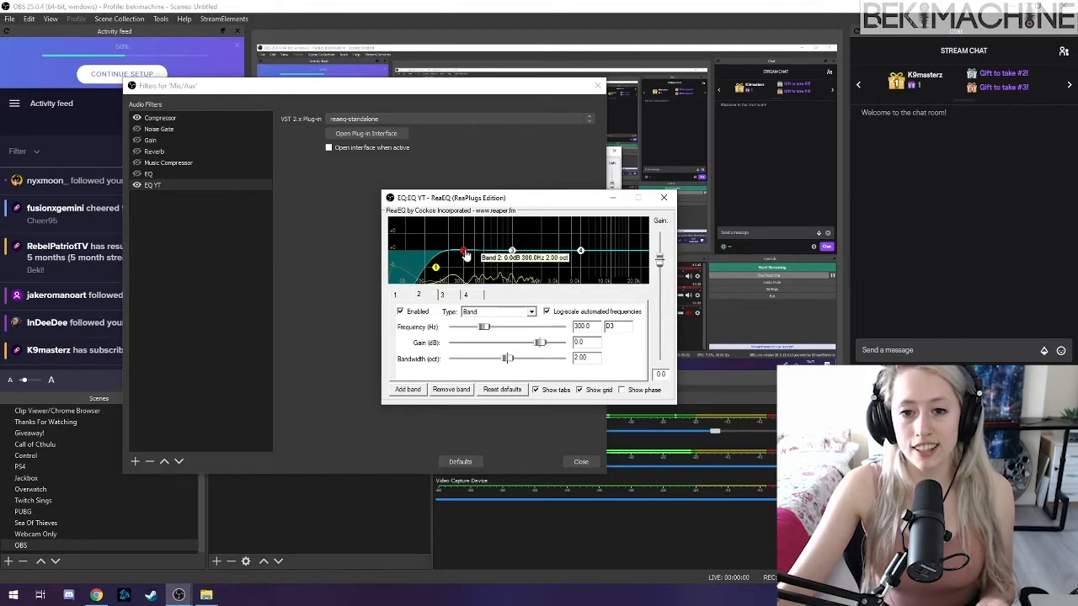
left_click_drag(484, 327, 480, 326)
left_click_drag(539, 342, 554, 344)
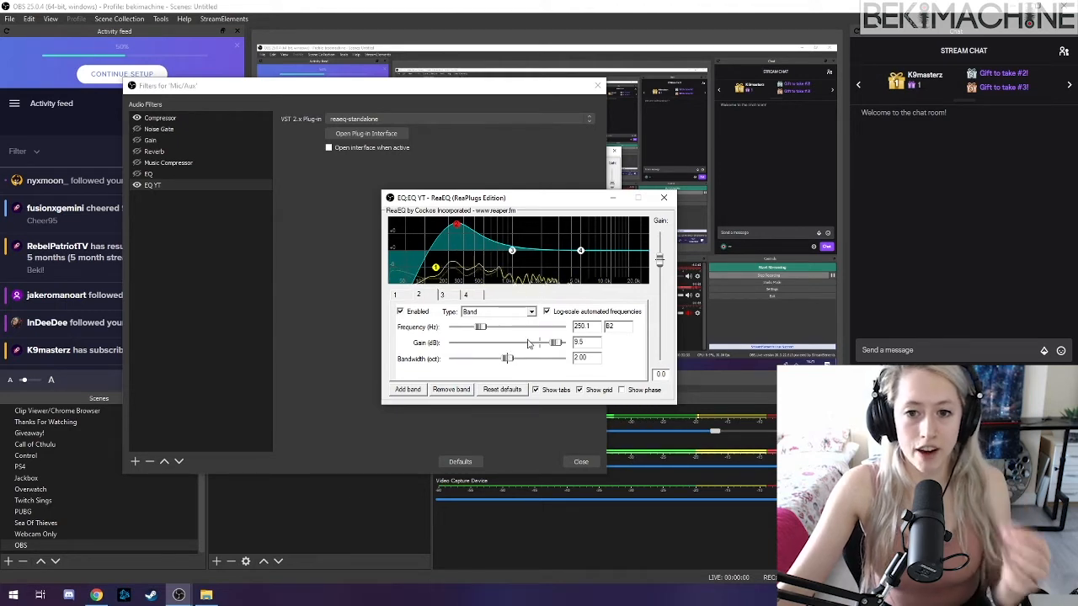
left_click_drag(511, 358, 470, 358)
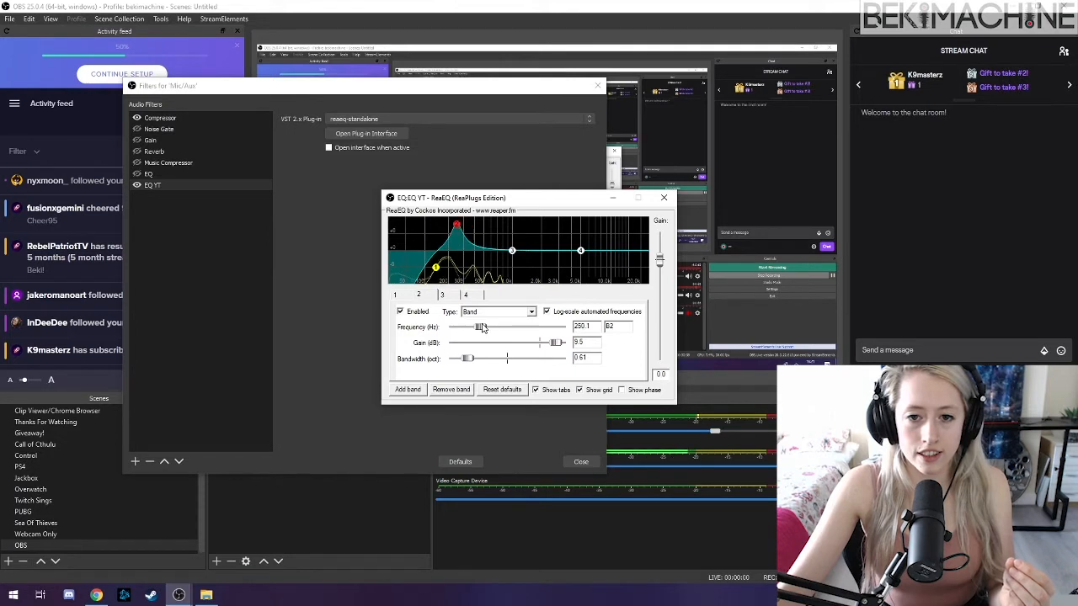
left_click_drag(531, 342, 517, 342)
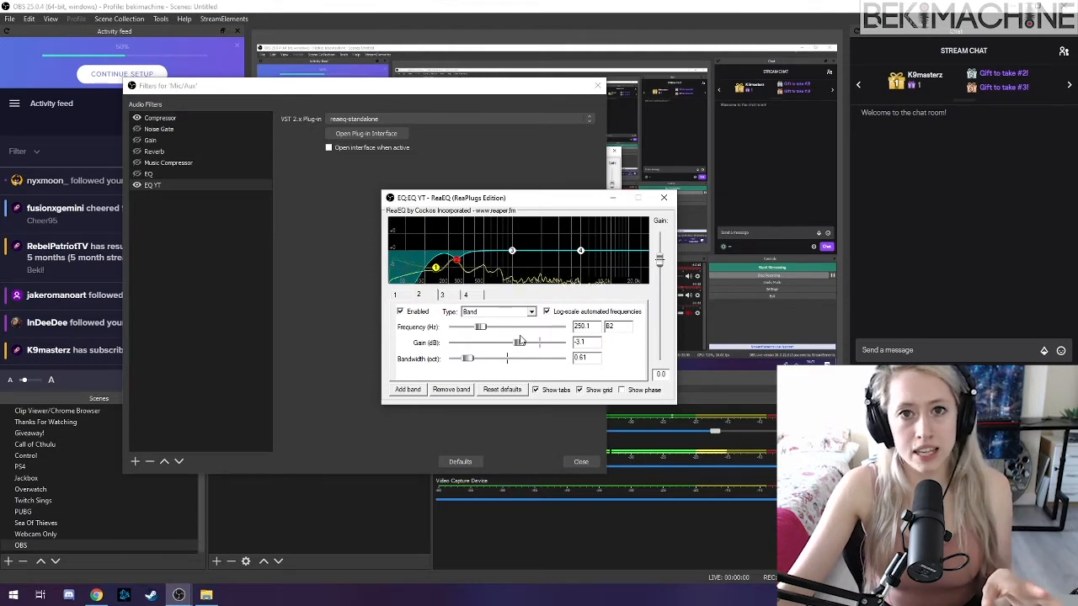
left_click_drag(521, 341, 550, 361)
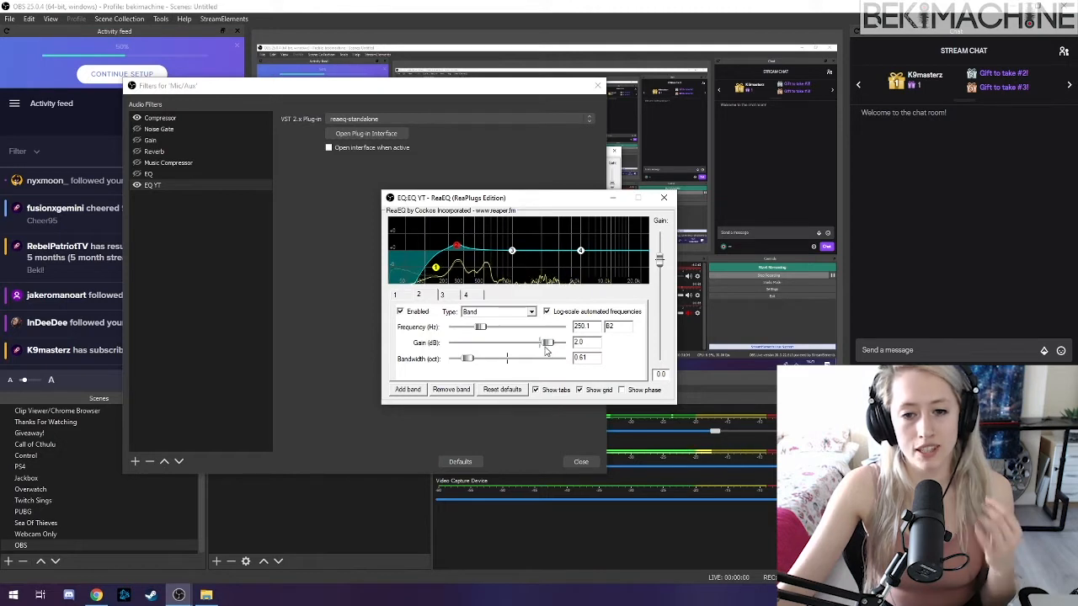
- Set equalizer band 3 to a frequency of about 1038 Hz, a gain of 2.0 dB and a bandwidth of 0.60 octaves
left_click_drag(511, 251, 514, 239)
left_click_drag(507, 358, 480, 346)
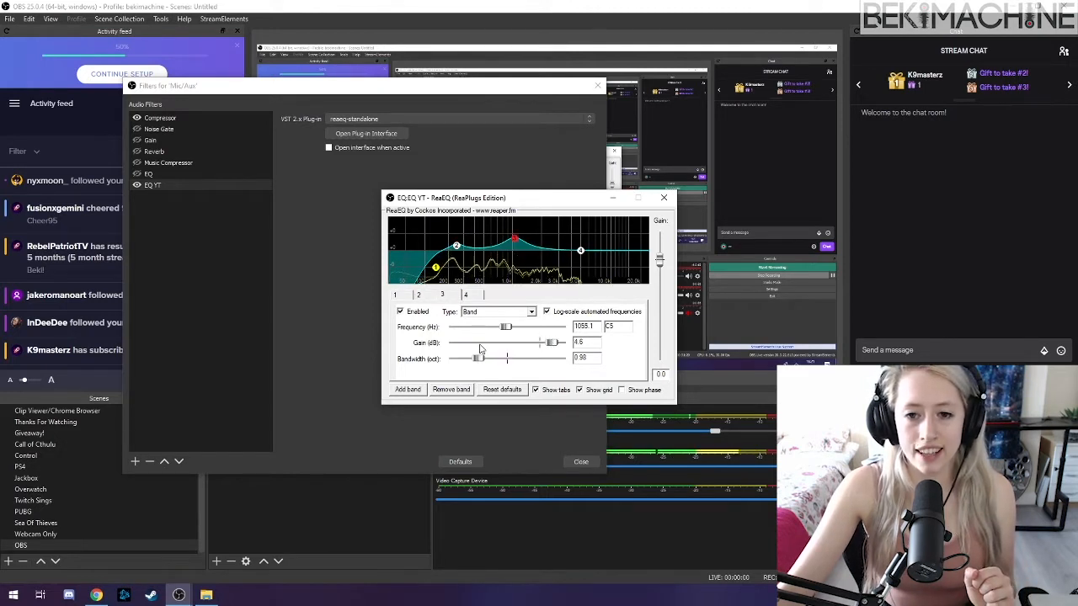
left_click_drag(552, 345, 501, 324)
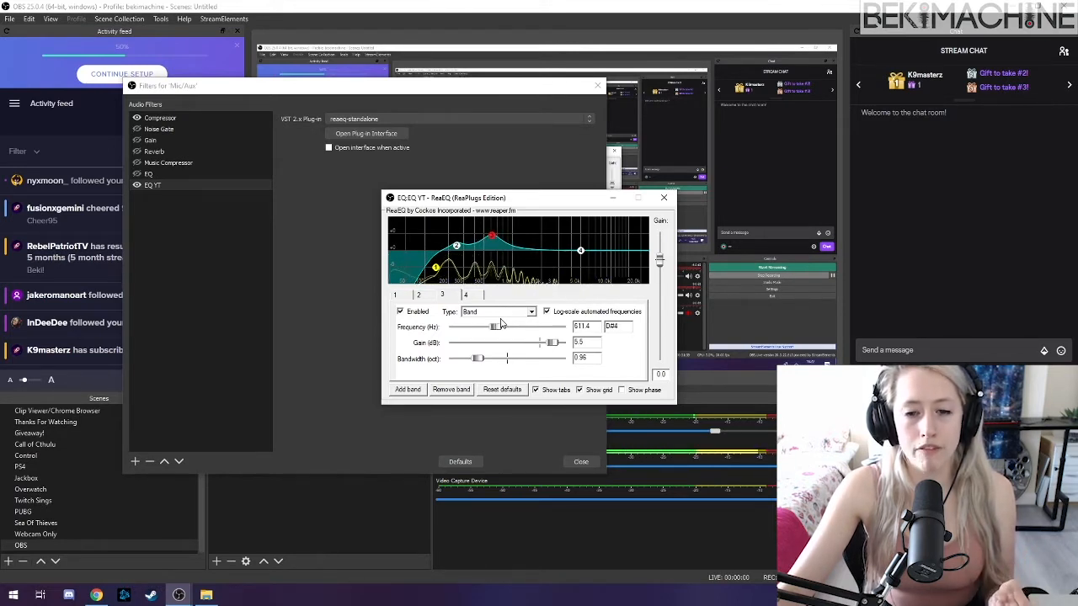
left_click_drag(501, 324, 510, 325)
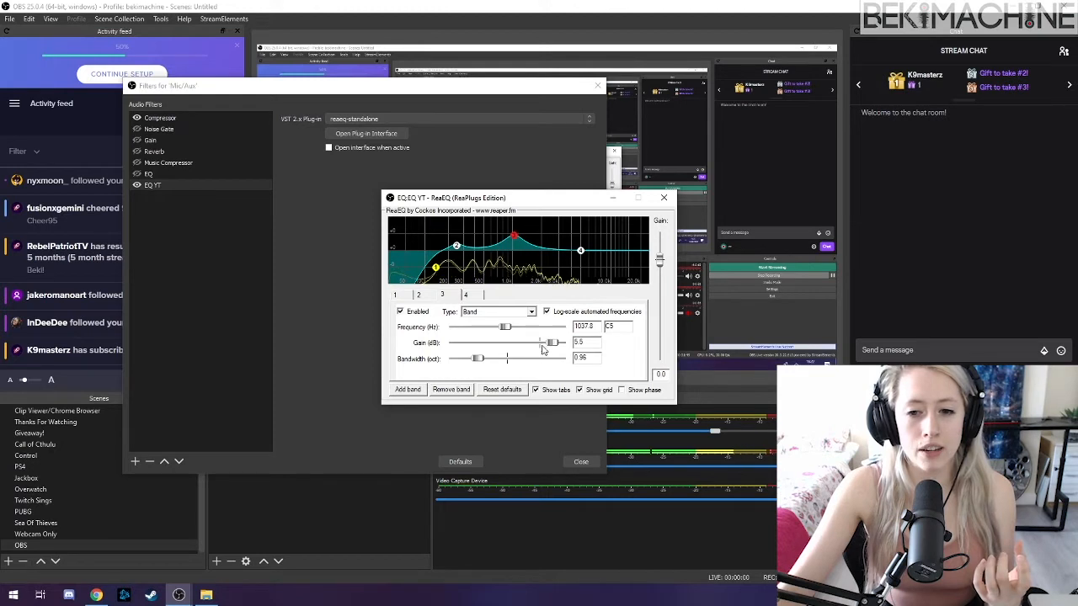
left_click_drag(542, 348, 545, 348)
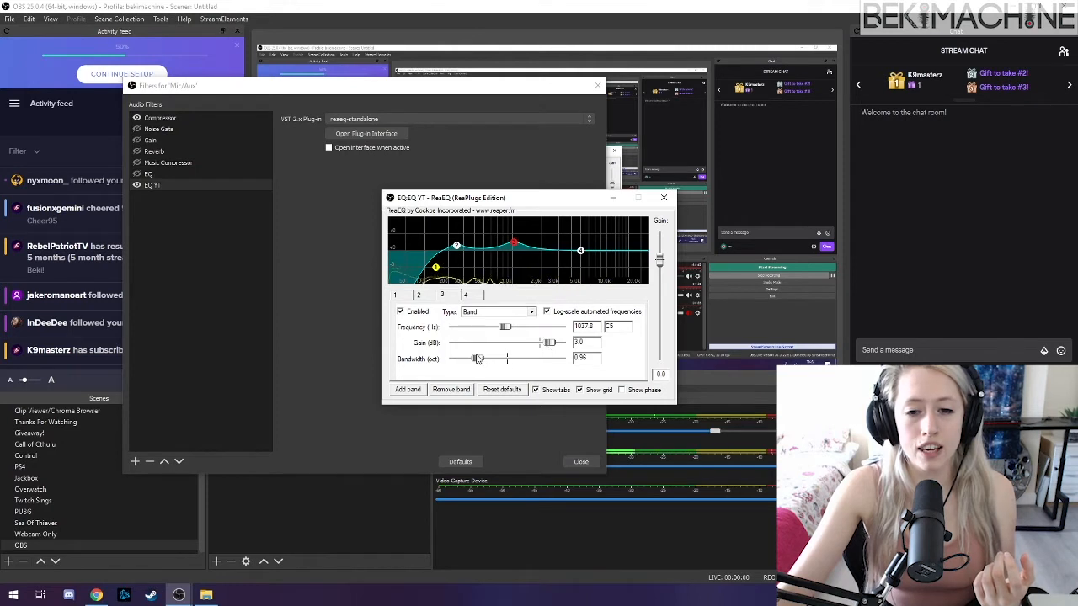
left_click_drag(478, 358, 469, 360)
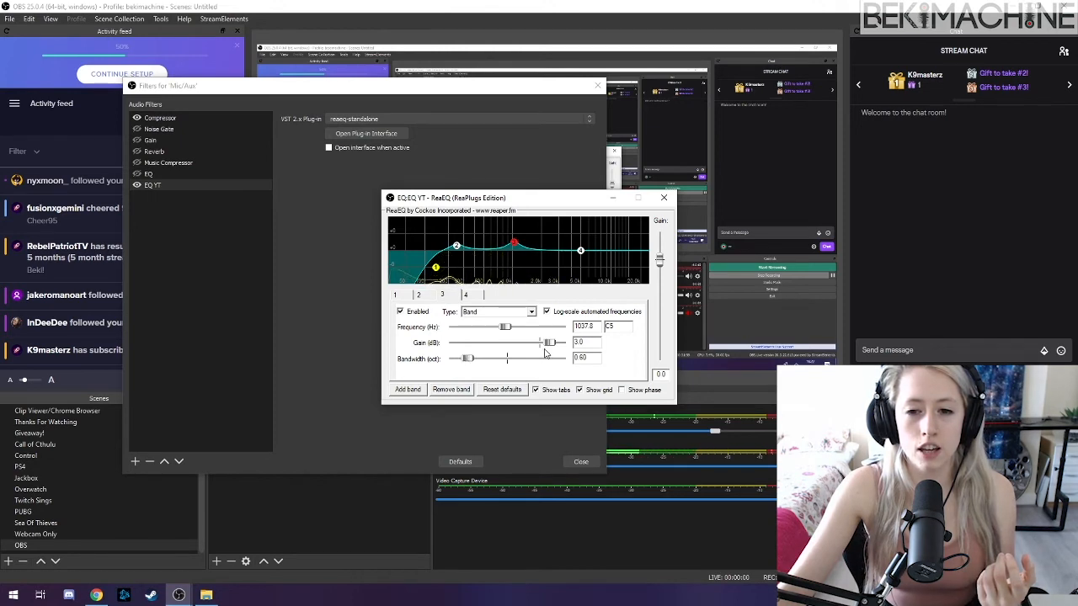
left_click_drag(549, 343, 544, 349)
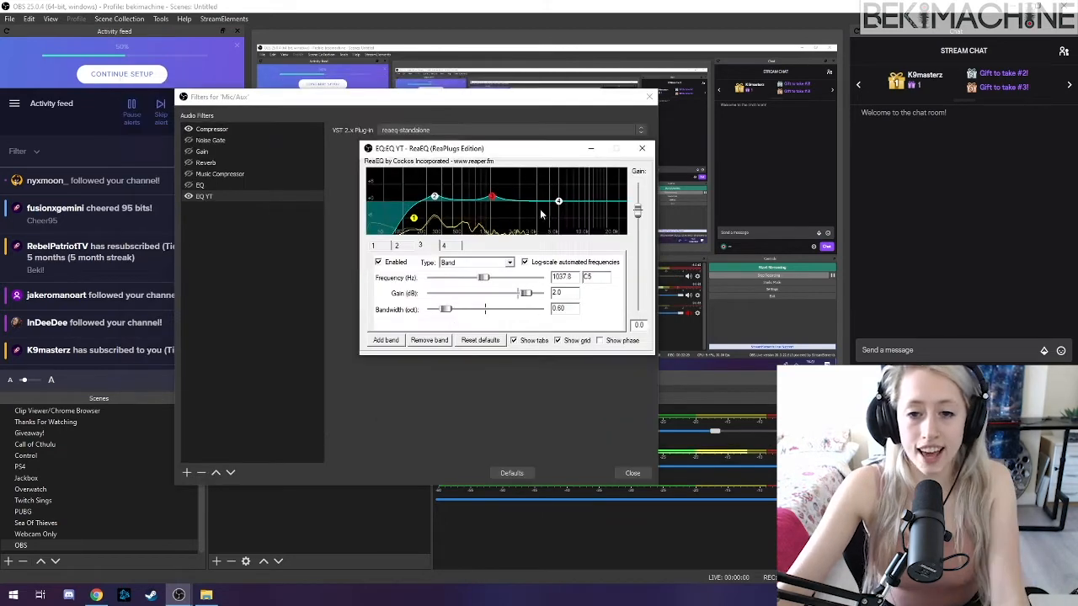
- Change equalizer band 4 to the Band type at about 545 Hz with -2.2 dB gain and a bandwidth of 0.53 octaves
mouse_move(559, 202)
left_mouse_down()
mouse_move(583, 206)
mouse_move(547, 207)
left_mouse_up()
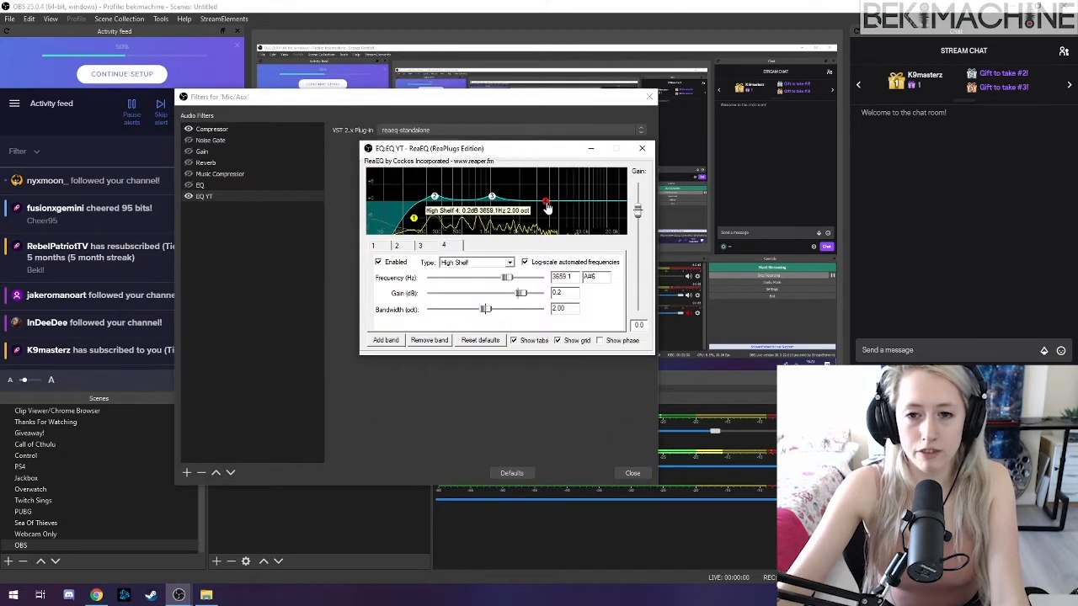
left_click(493, 261)
left_click(471, 288)
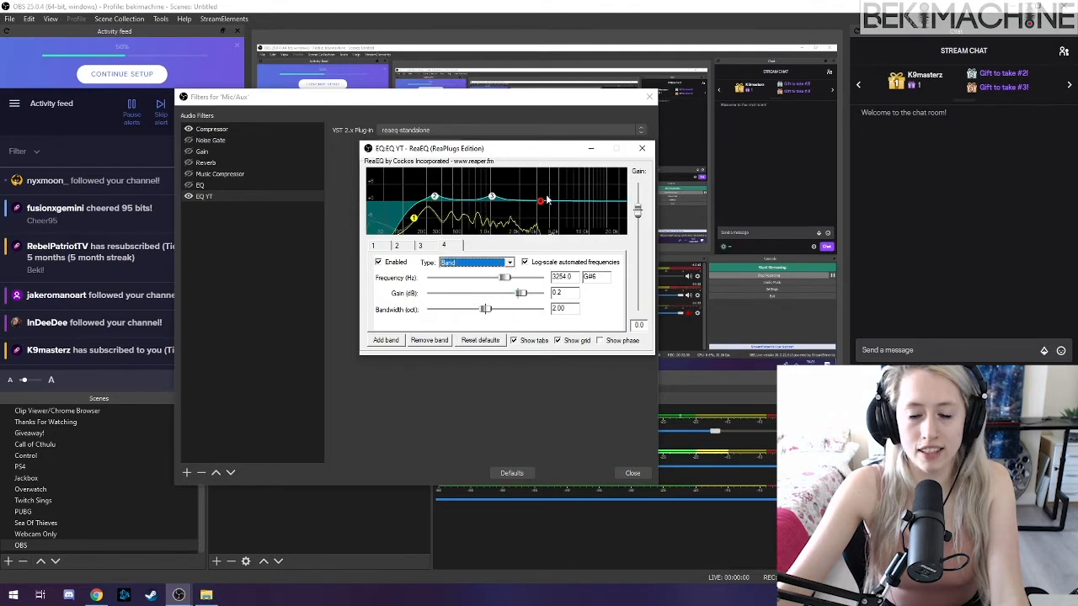
mouse_move(541, 207)
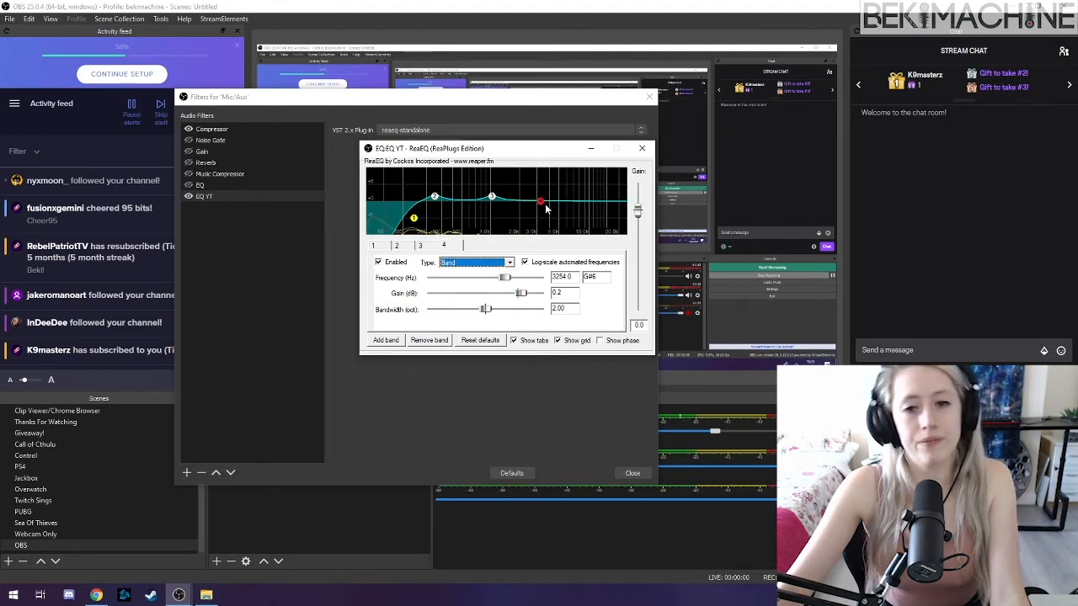
left_click_drag(541, 207, 466, 213)
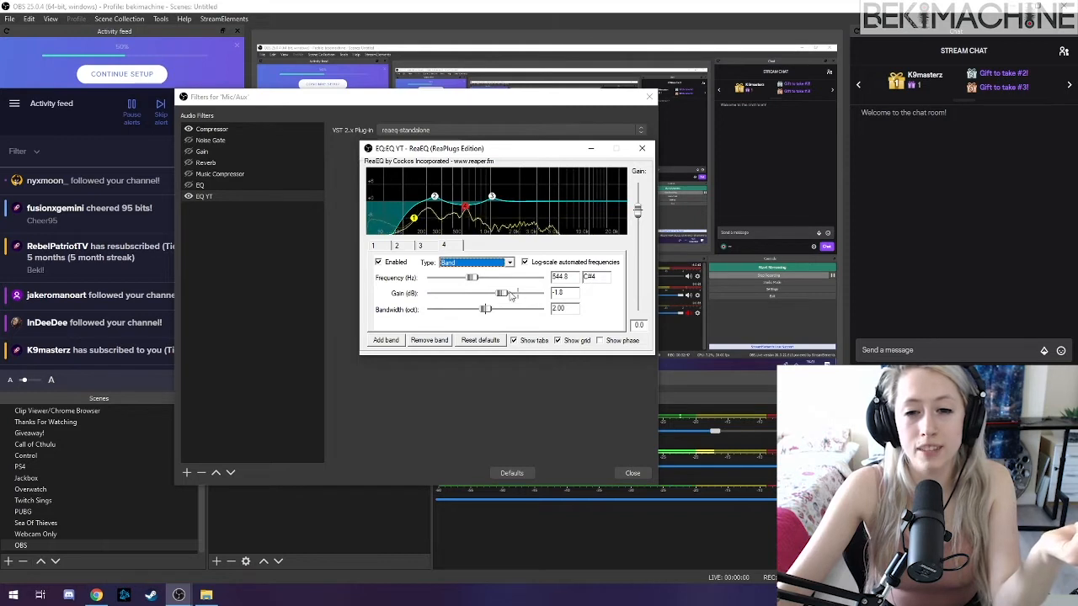
left_click(400, 265)
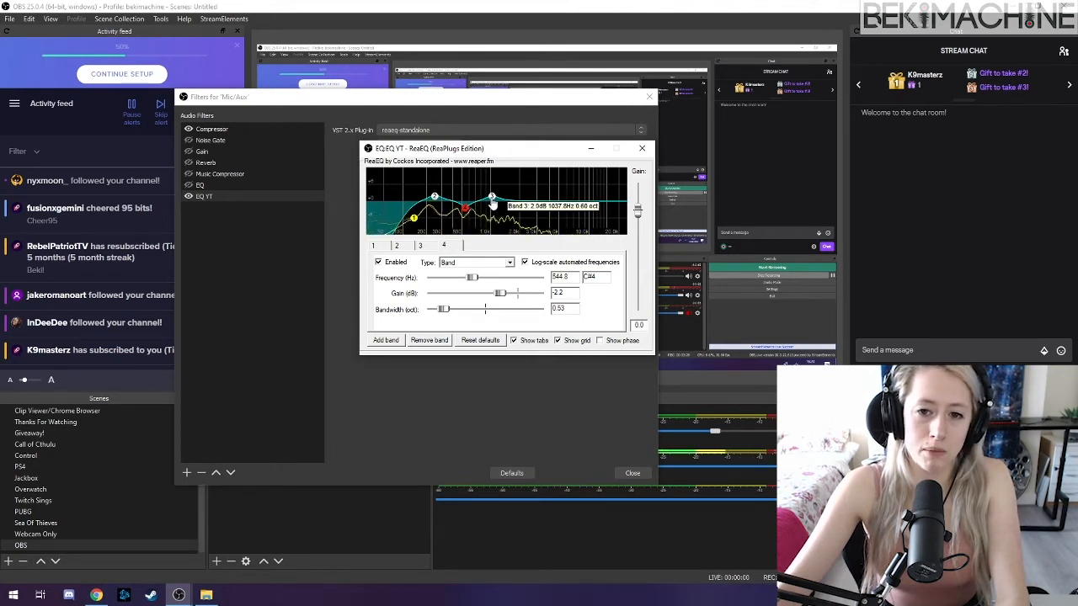
- Add equalizer band 5 at about 2439 Hz with a gain of 1.7 dB and a bandwidth of 0.72 octaves
left_click(393, 341)
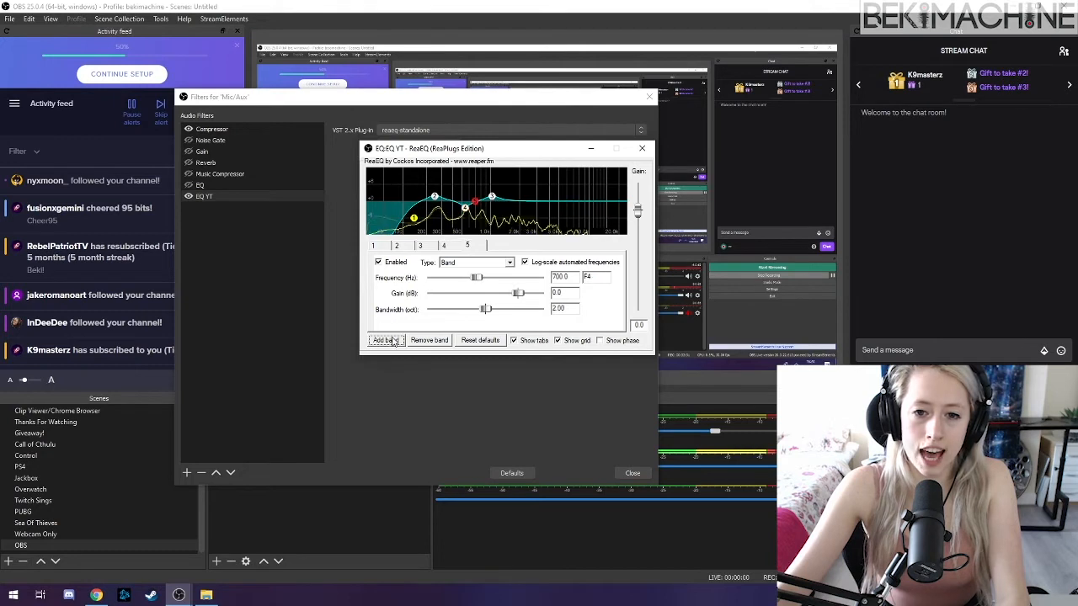
left_click_drag(476, 277, 529, 303)
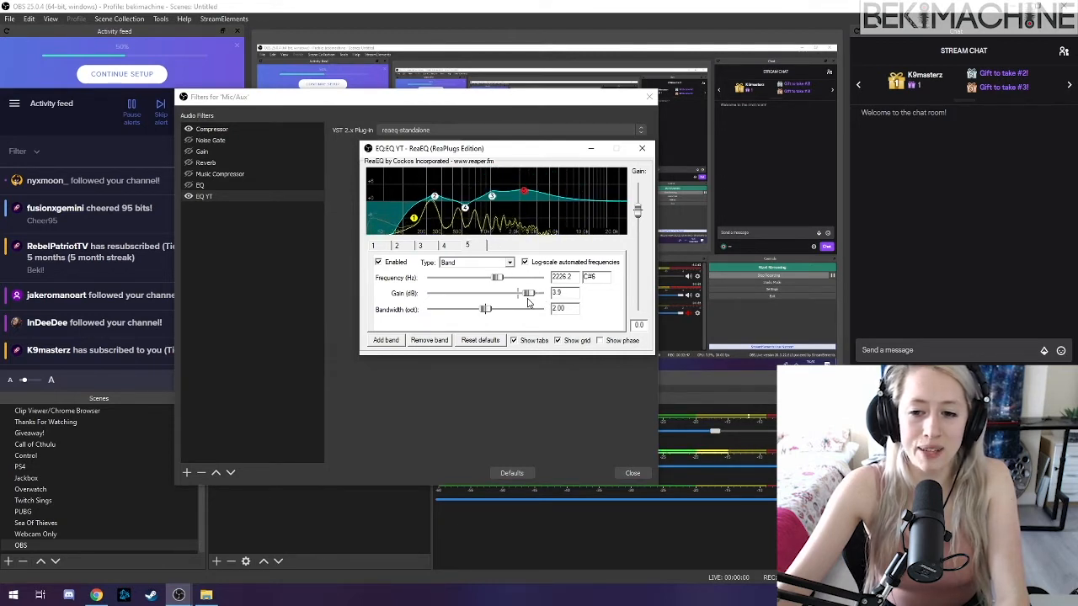
left_click_drag(528, 302, 524, 305)
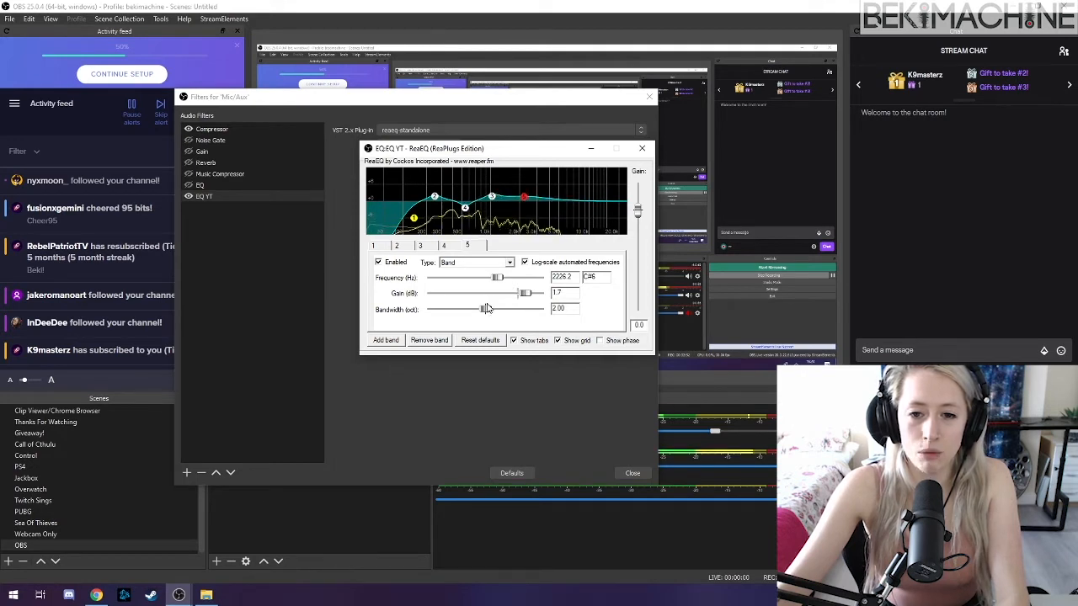
left_click_drag(487, 310, 452, 310)
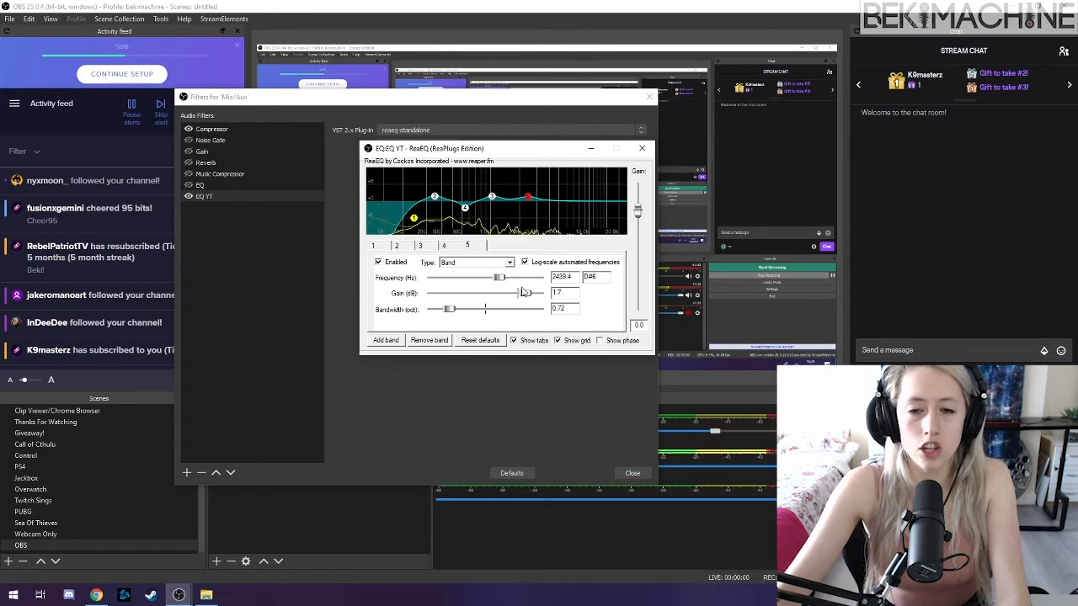
- Add equalizer band 6 as a very narrow cut at about 8133 Hz with a gain of -3.1 dB
left_click(399, 341)
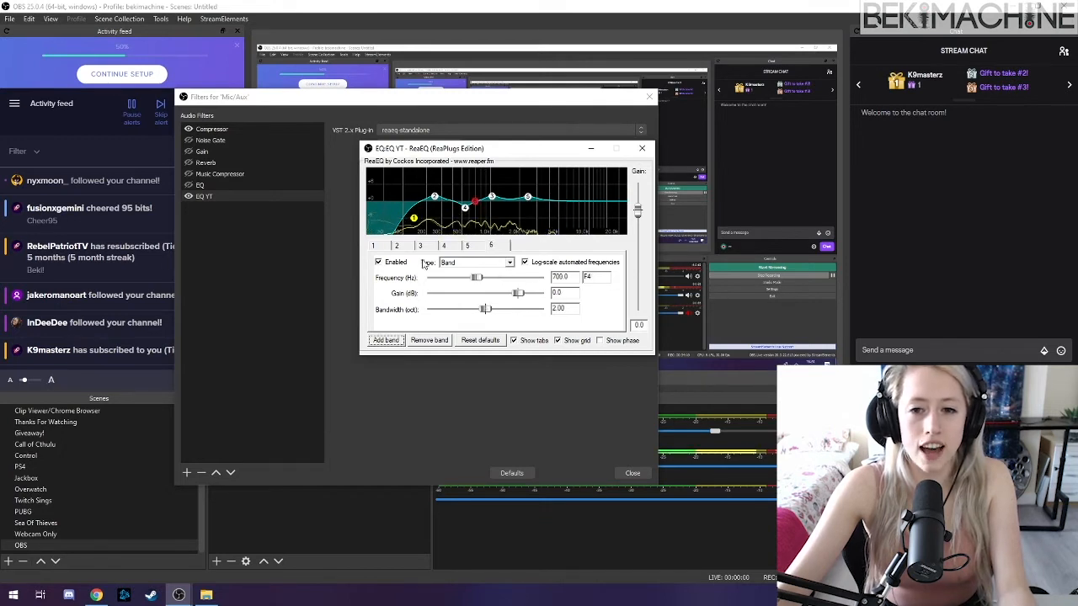
left_click_drag(478, 278, 521, 287)
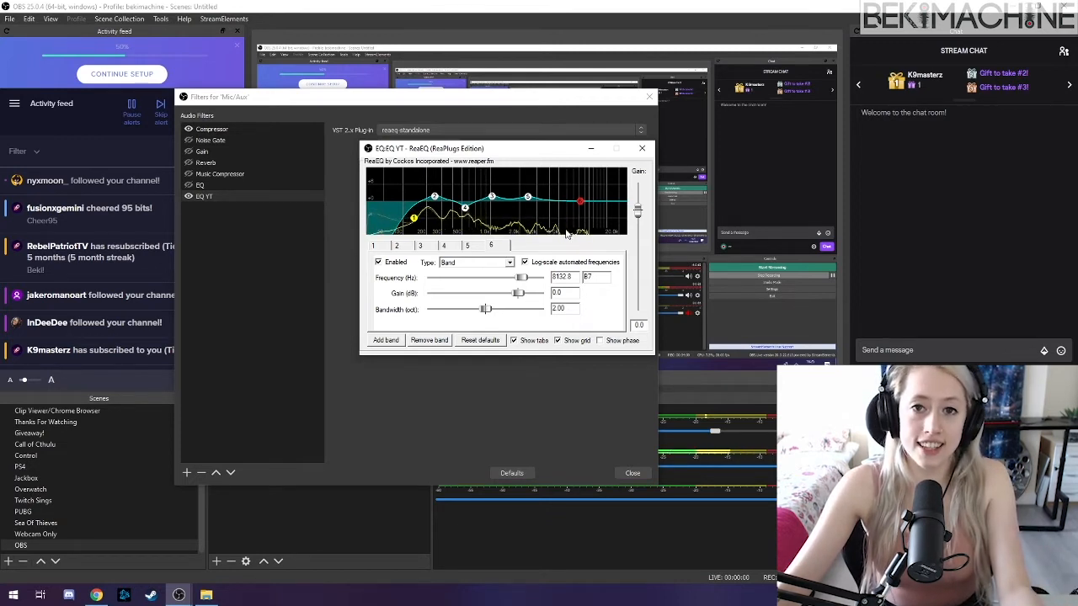
left_click_drag(519, 293, 437, 310)
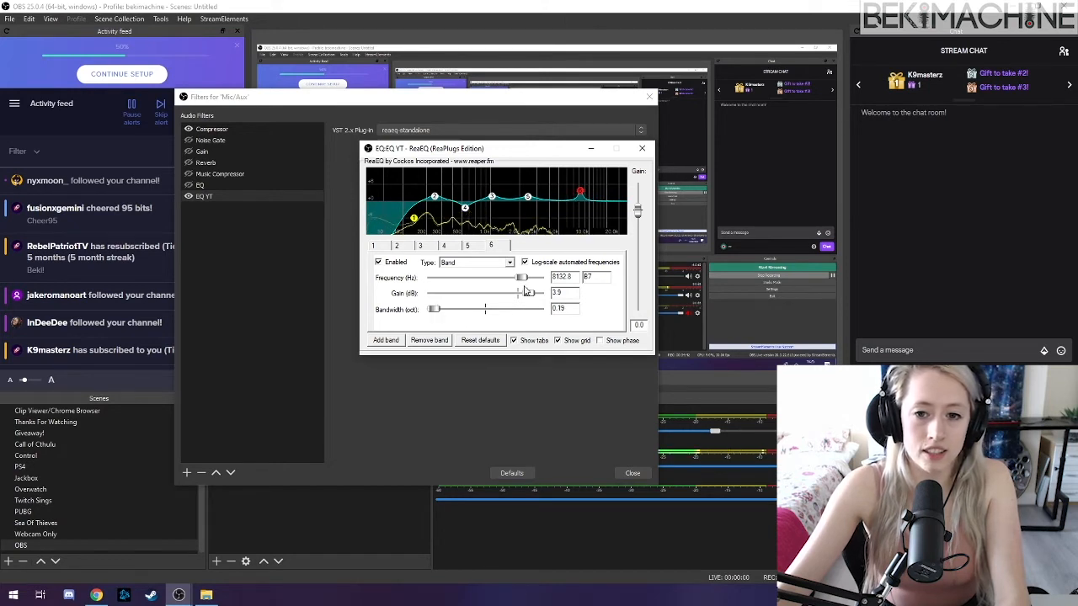
left_click_drag(525, 290, 497, 282)
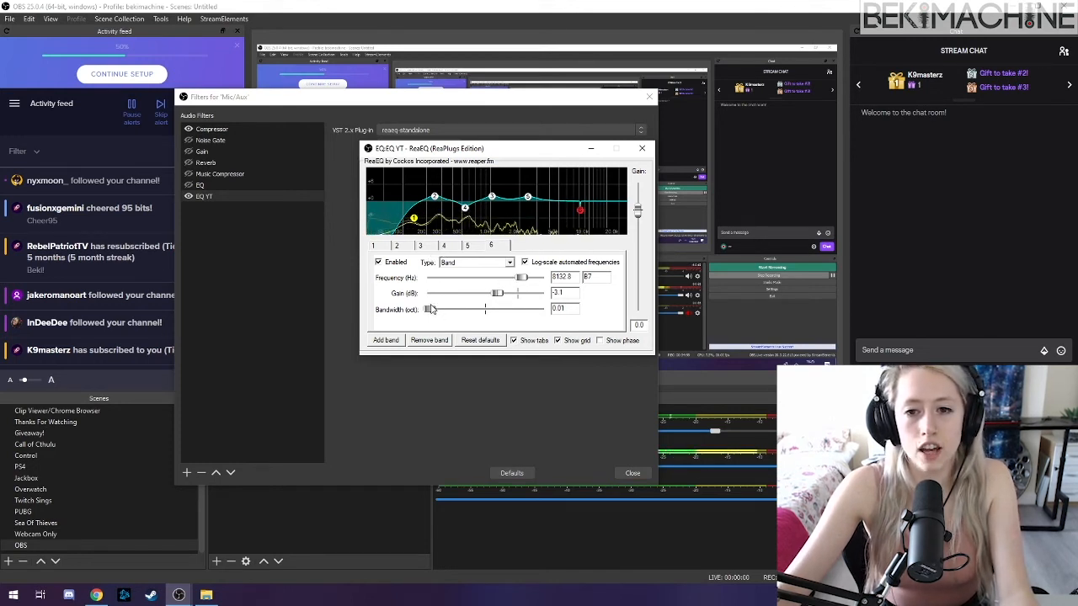
left_click_drag(435, 309, 432, 310)
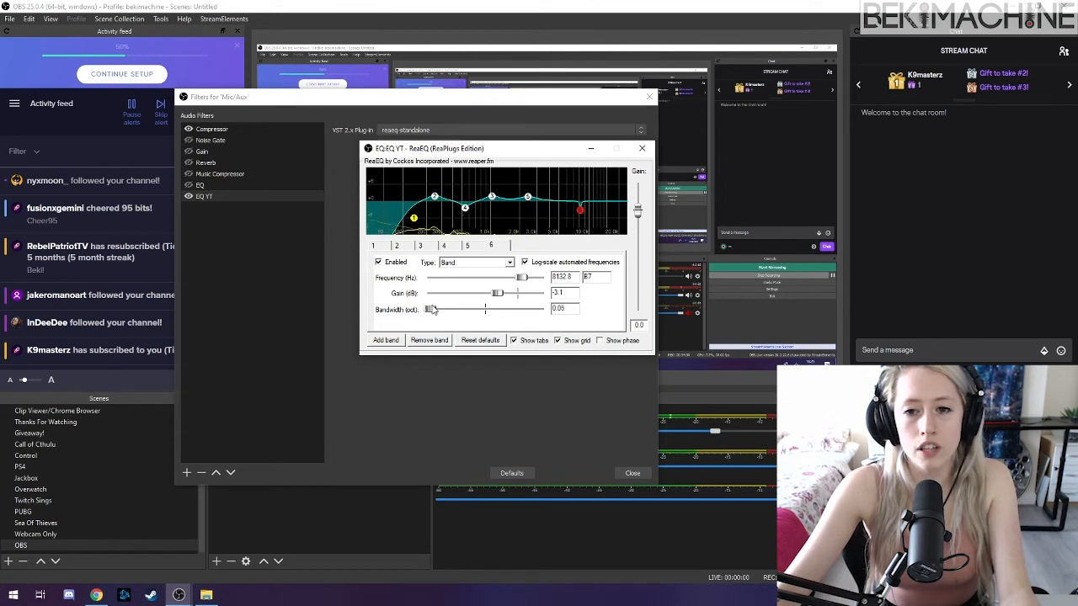